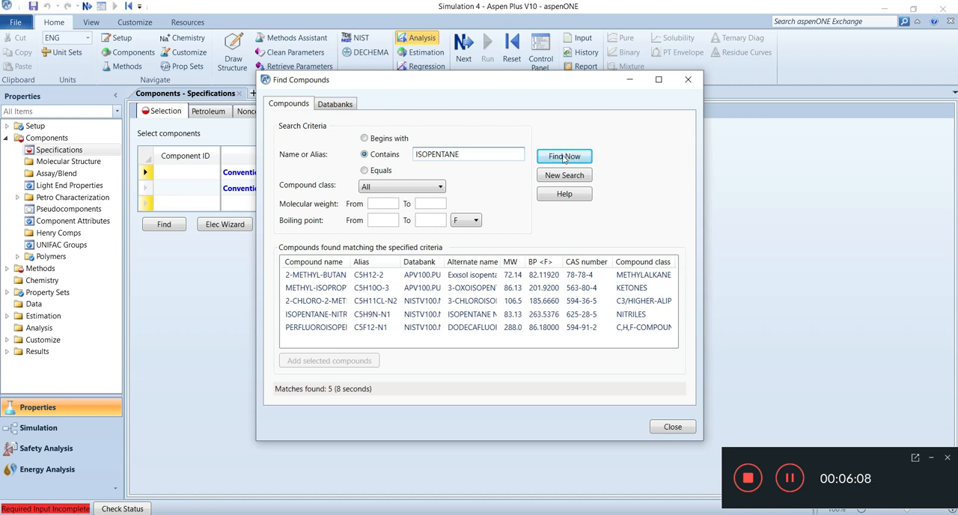
- Add 2-METHYL-BUTANE from the ISOPENTANE search results to the component list and close the compound search
mouse_move(402, 262)
left_mouse_down()
mouse_move(430, 262)
mouse_move(420, 262)
left_mouse_up()
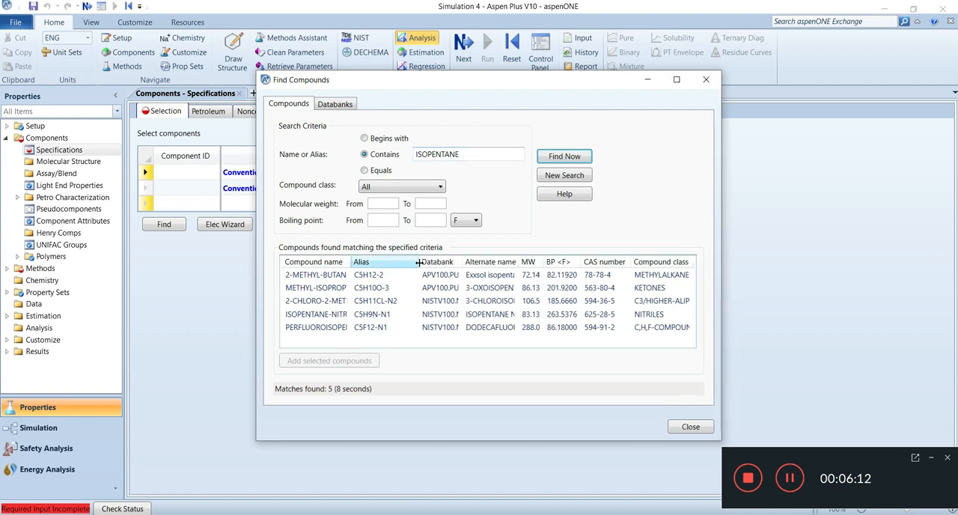
left_click(334, 278)
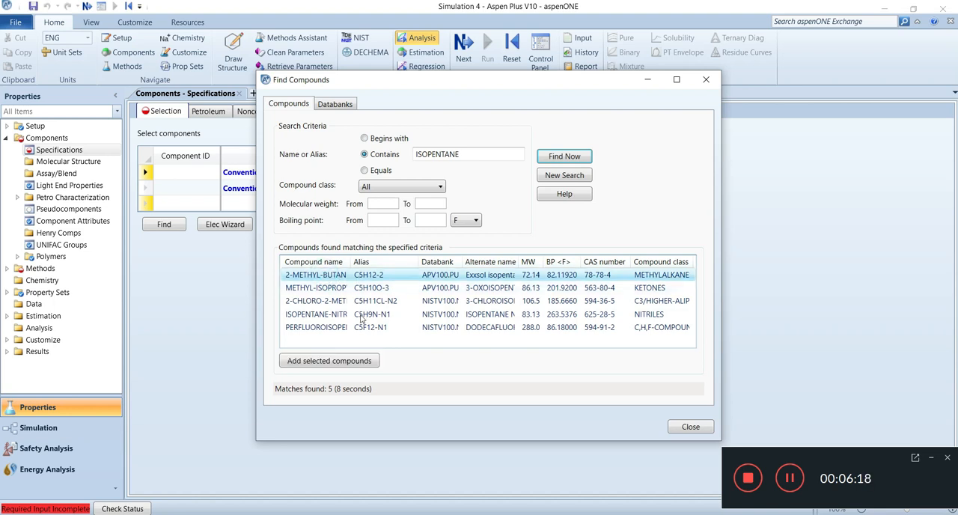
left_click(364, 361)
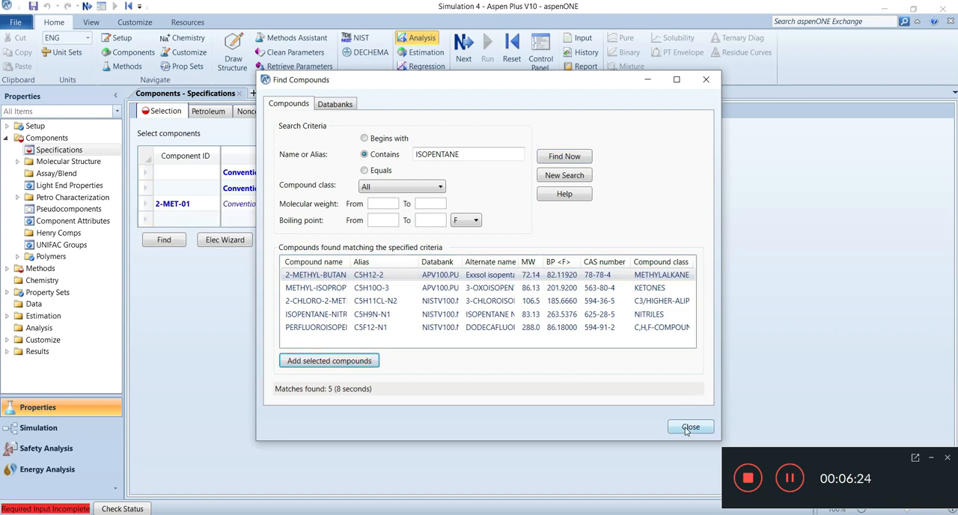
left_click(681, 429)
- Add N-PENTANE and N-HEXANE by component name in the next empty rows of the component list
left_click(402, 218)
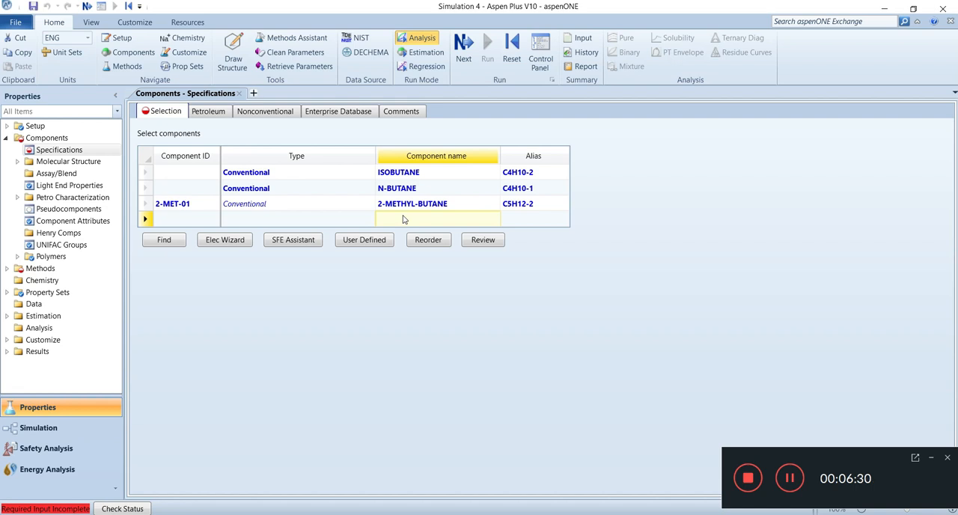
type("N-PENTANE")
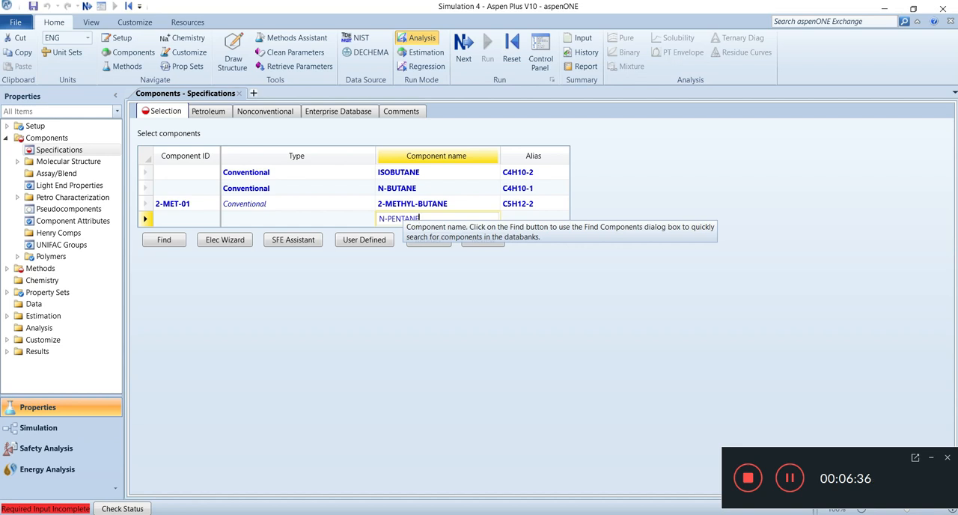
key("Return")
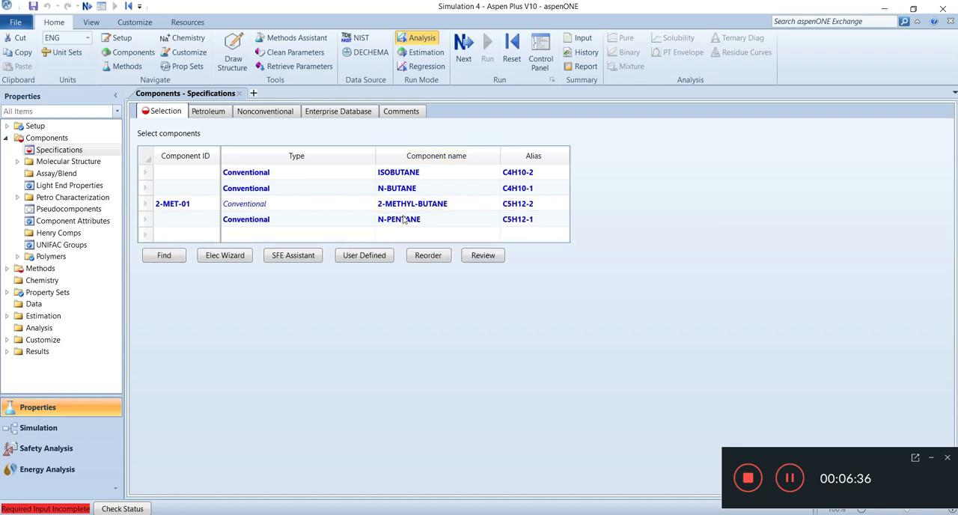
left_click(400, 237)
type("N-HEXANE")
key("Return")
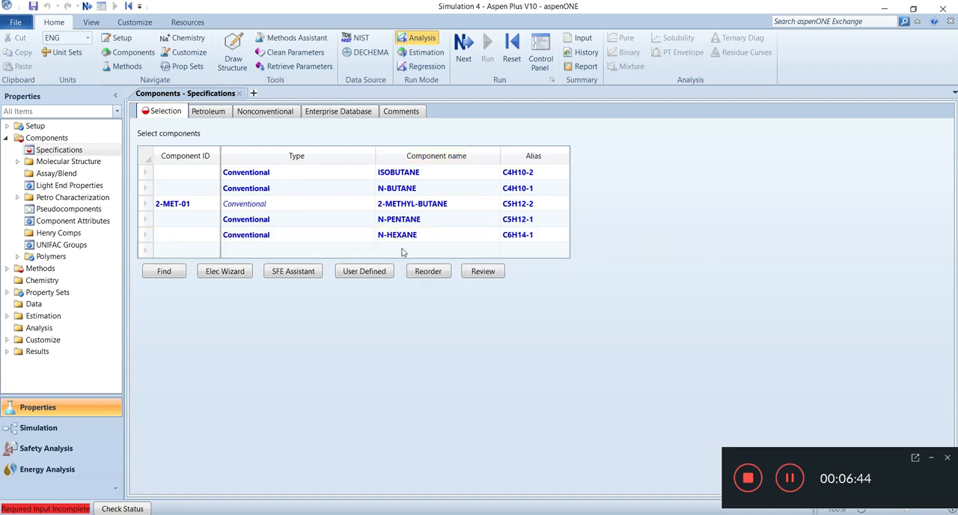
- Add N-HEPTANE and N-OCTANE by component name below N-HEXANE in the component list
type("N-")
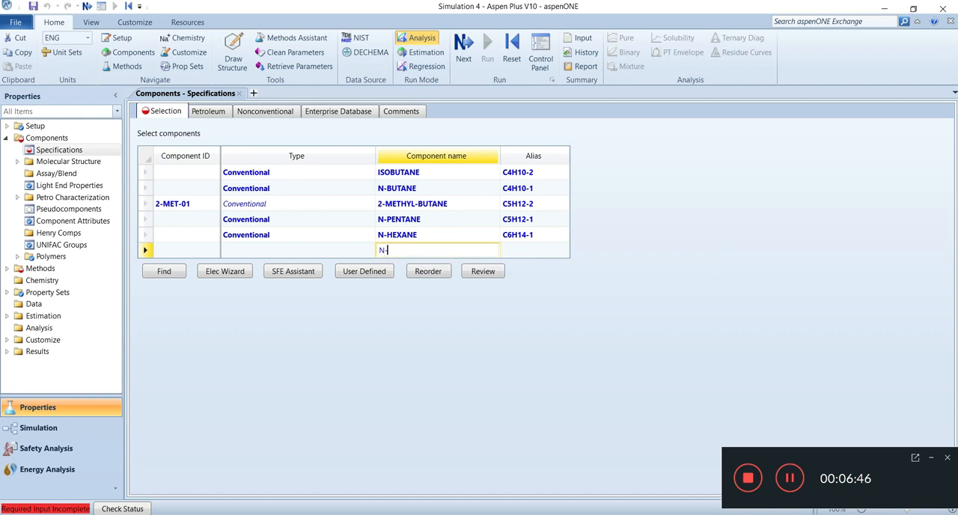
type("HE")
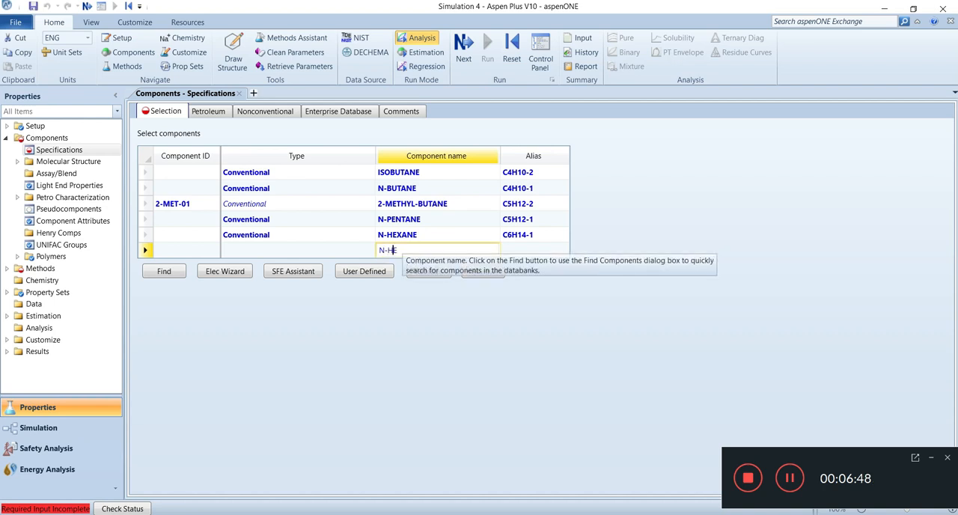
type("PTANE")
key("Return")
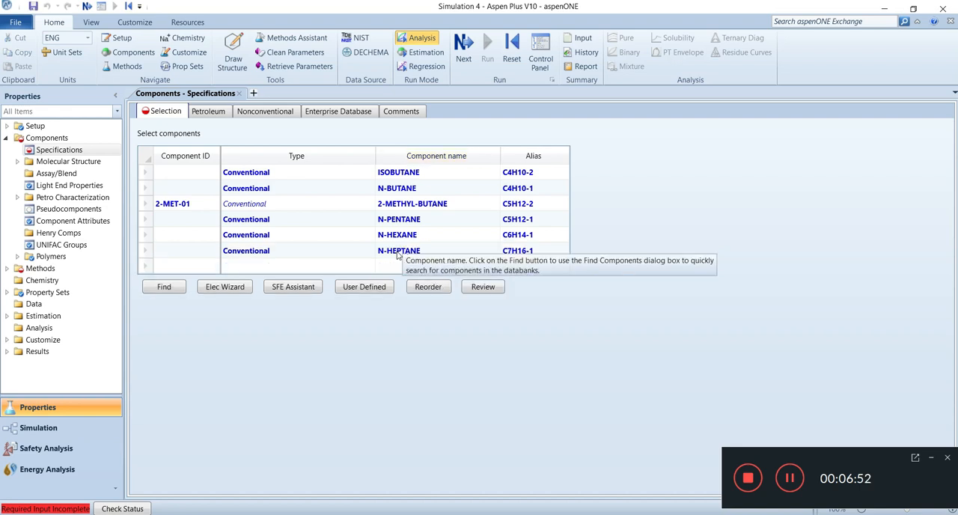
left_click(405, 267)
type("N-OCT")
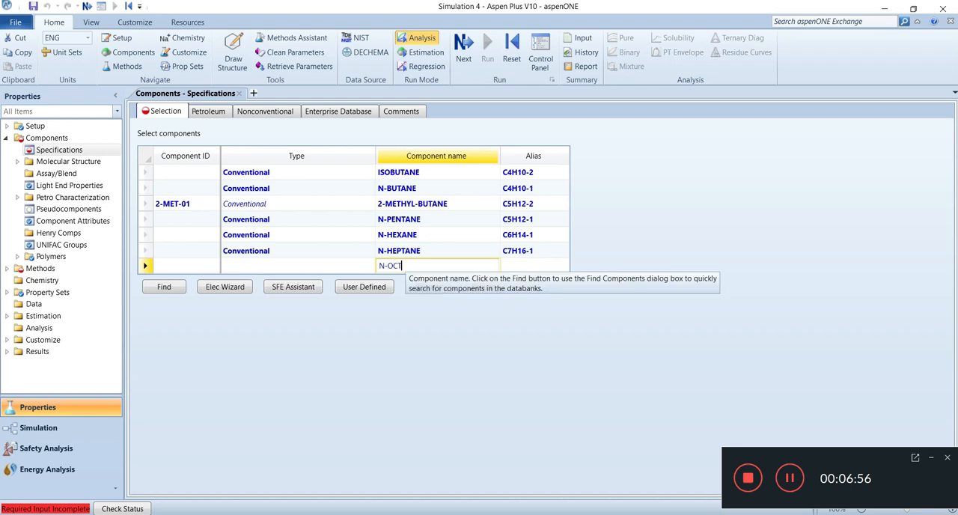
type("ANE")
key("Return")
- Add N-NONANE by component name in the row below N-OCTANE
left_click(387, 281)
type("N-NONANE")
key("Return")
- Enter the component IDs IC4 for ISOBUTANE and NC4 for N-BUTANE
left_click(198, 178)
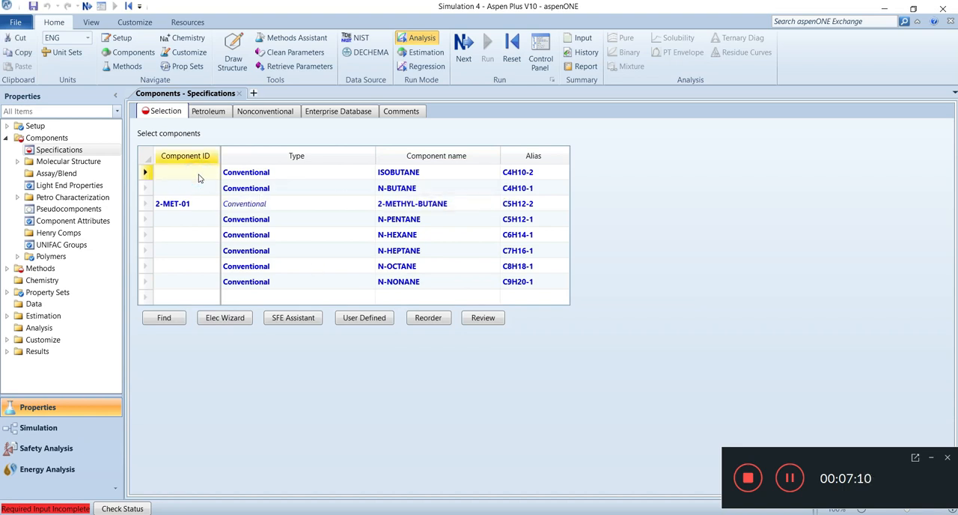
type("IC4")
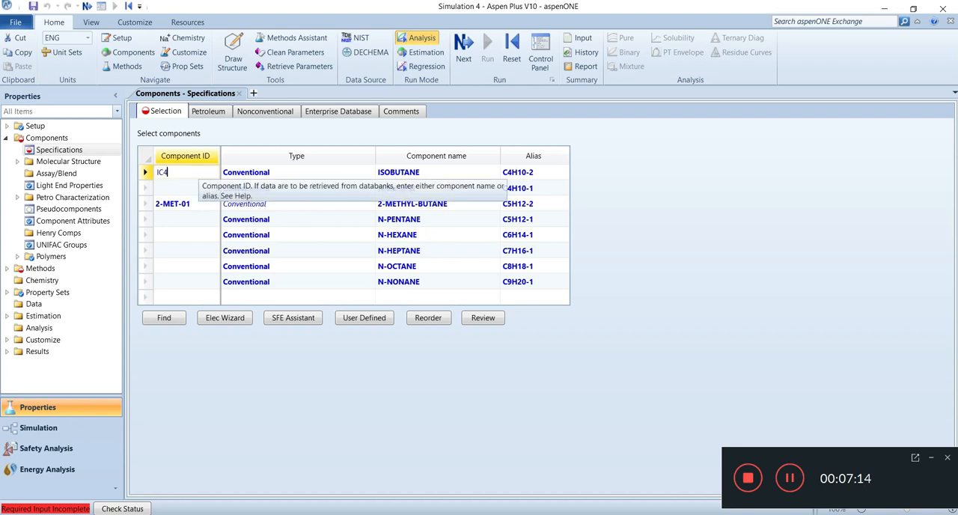
left_click(192, 192)
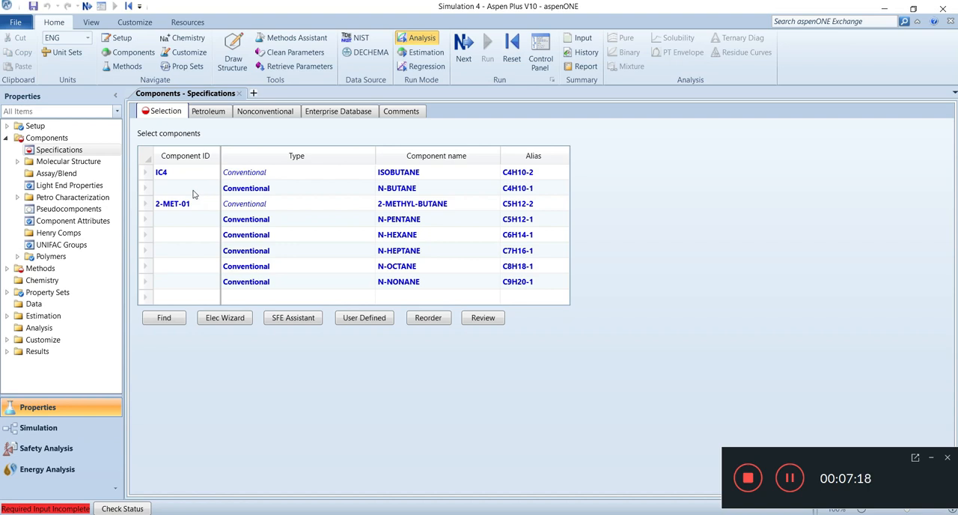
left_click(193, 191)
type("NC")
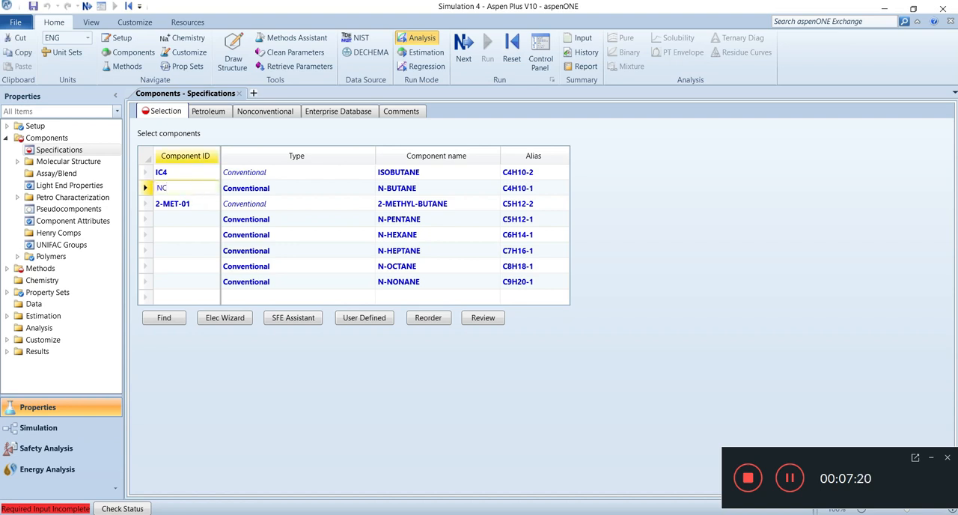
type("4")
- Change the component ID of 2-METHYL-BUTANE to IC5, renaming the component instead of replacing it
left_click(193, 204)
left_click(196, 204)
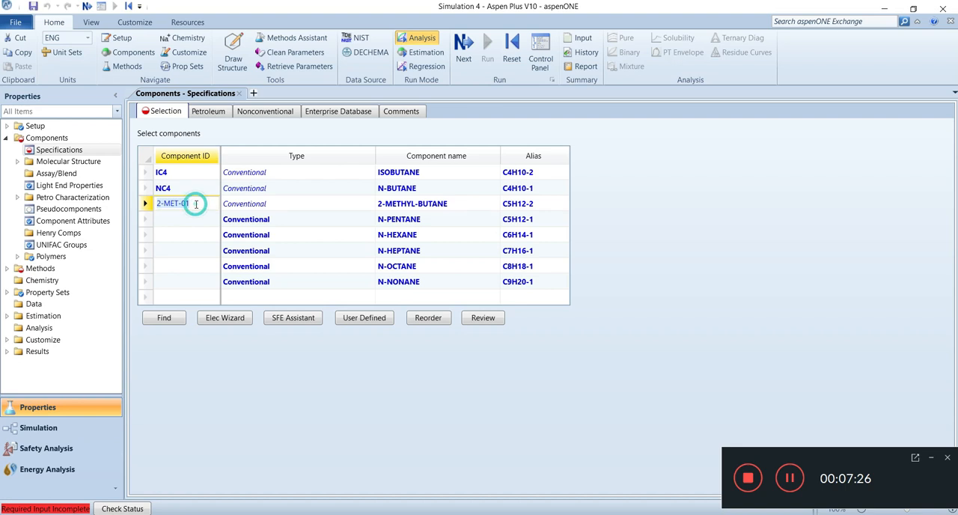
key("BackSpace")
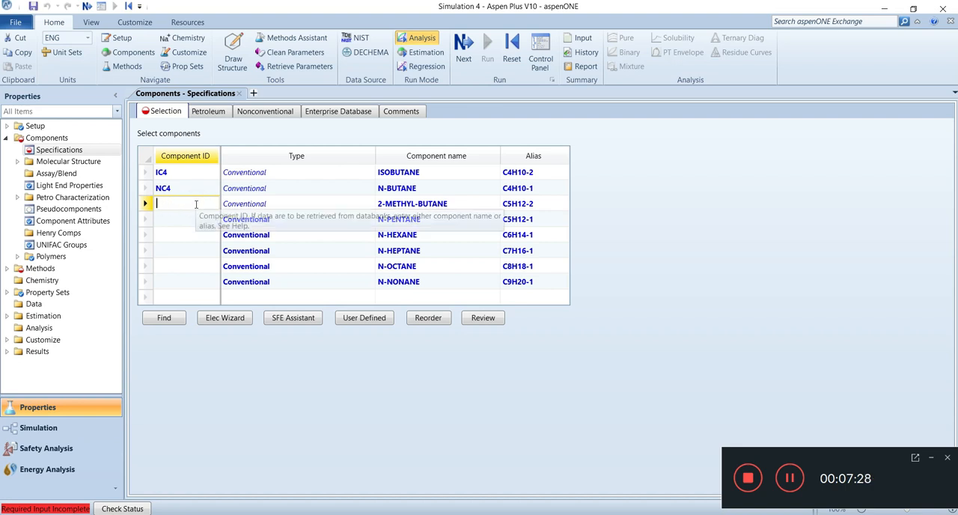
type("IC5")
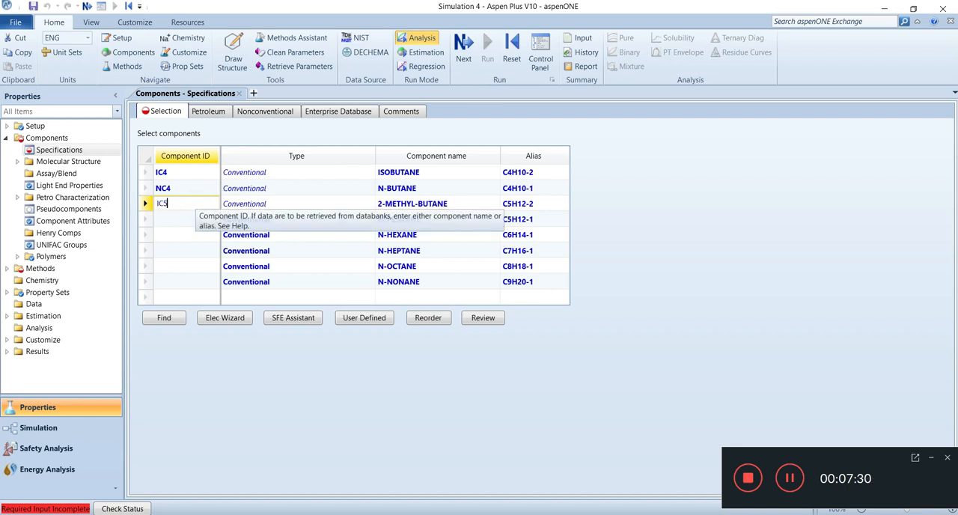
key("Return")
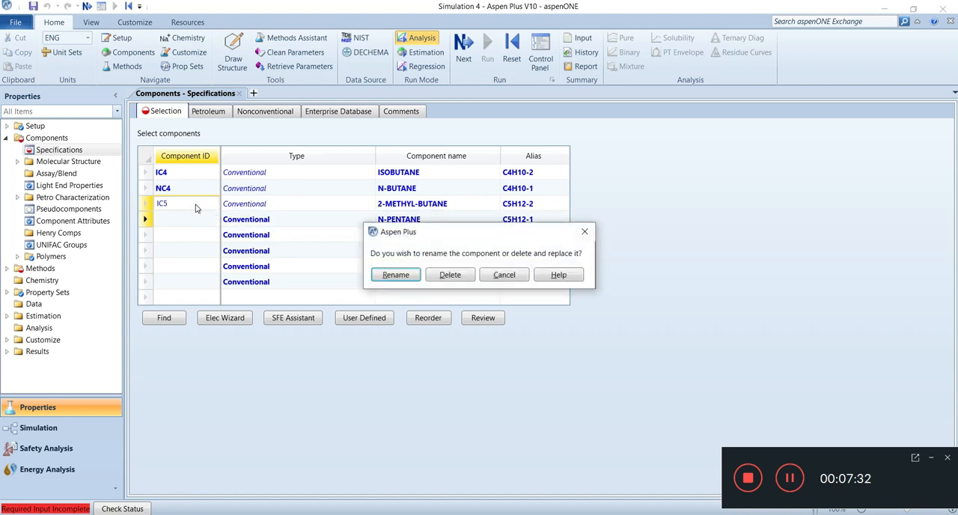
left_click(394, 275)
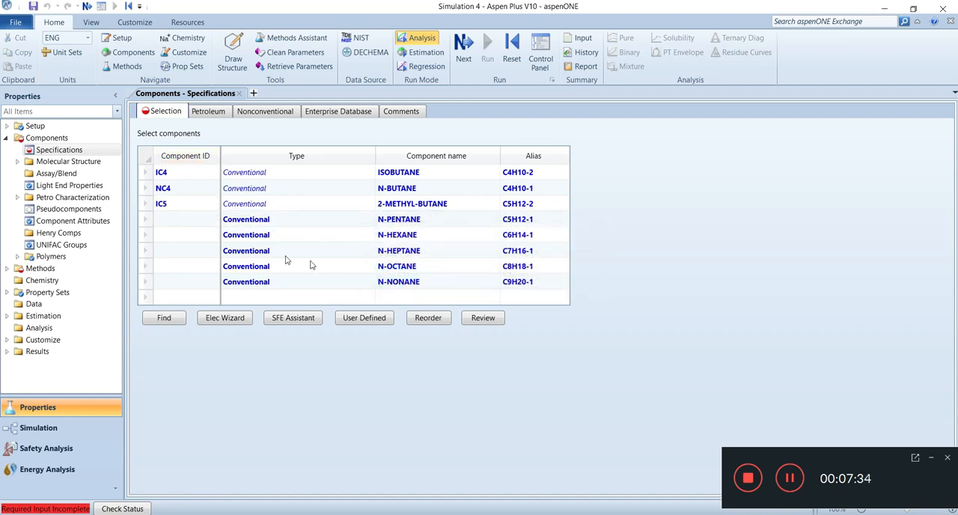
- Enter the component IDs NC5 for N-PENTANE and NC6 for N-HEXANE
left_click(184, 222)
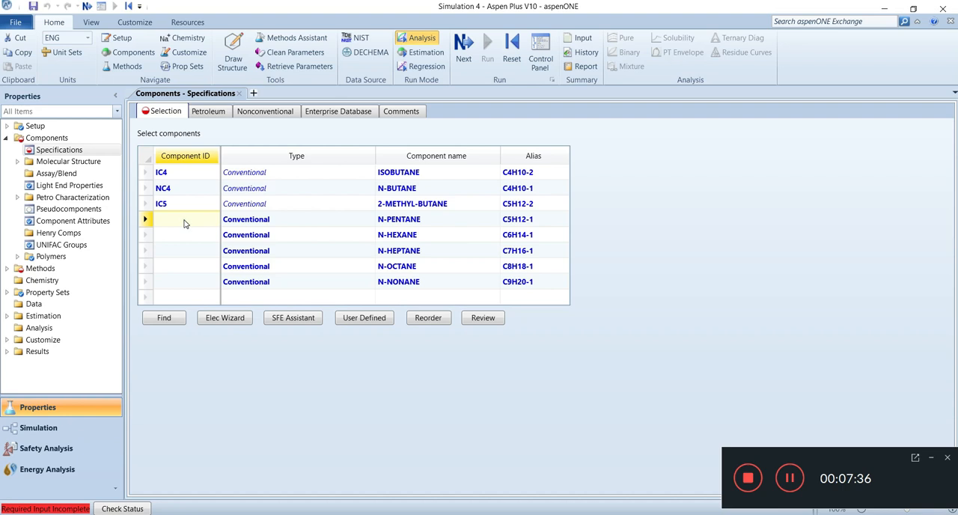
type("NC")
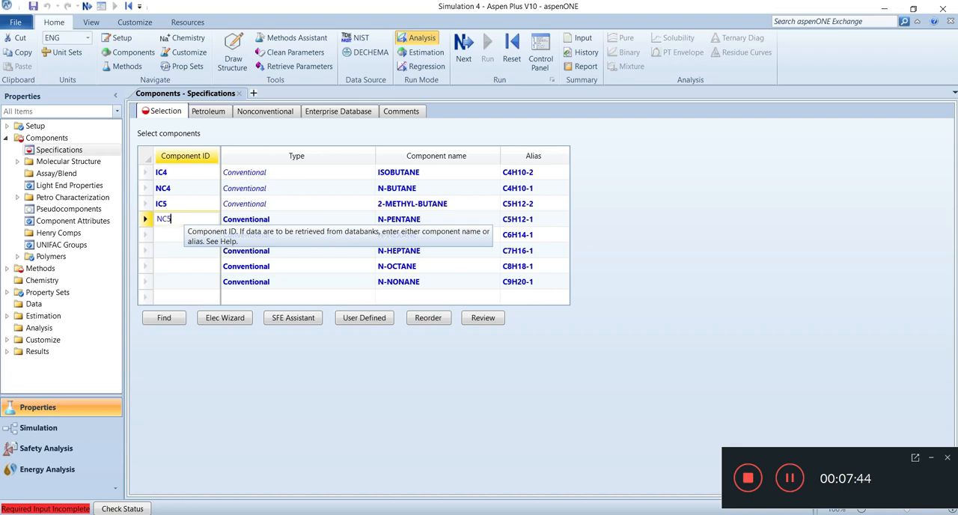
type("5")
key("Return")
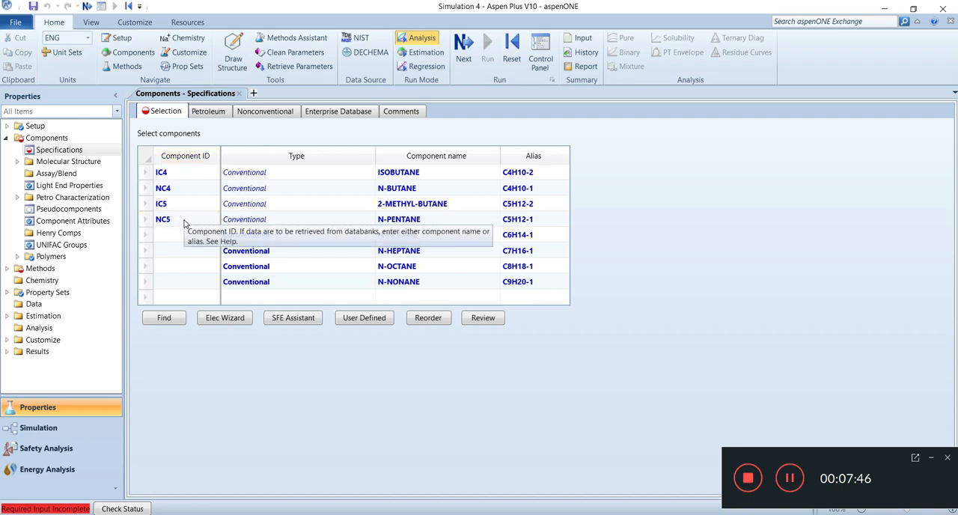
left_click(165, 233)
type("NC6")
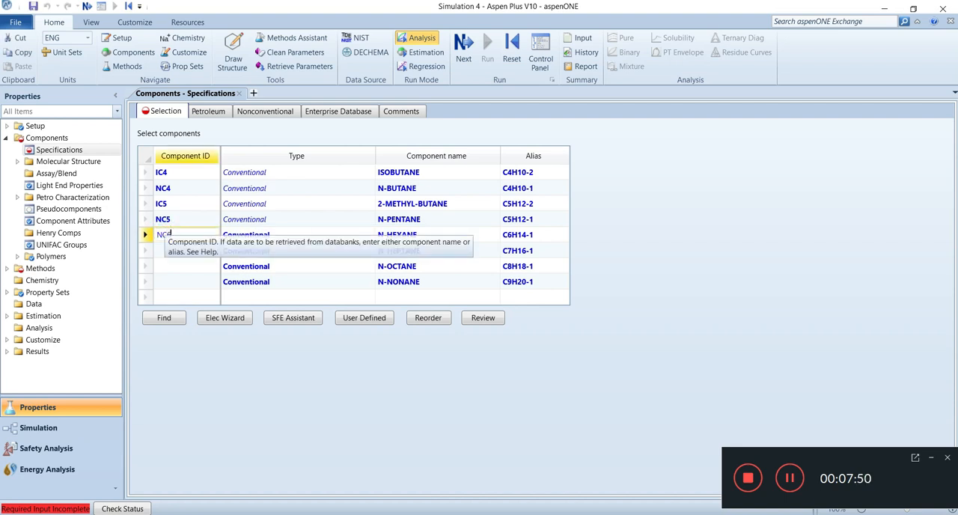
- Enter the component IDs NC7 for N-HEPTANE and NC8 for N-OCTANE
left_click(176, 255)
type("NC7")
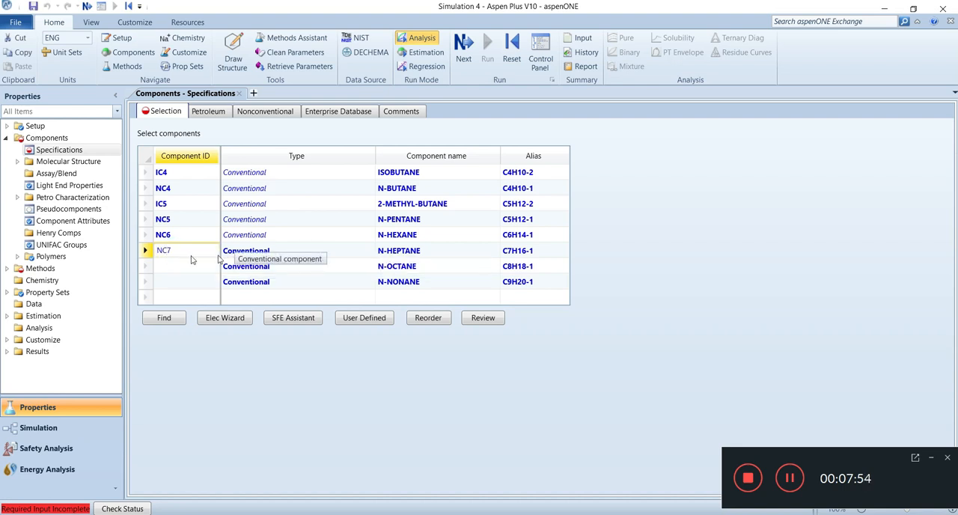
left_click(171, 265)
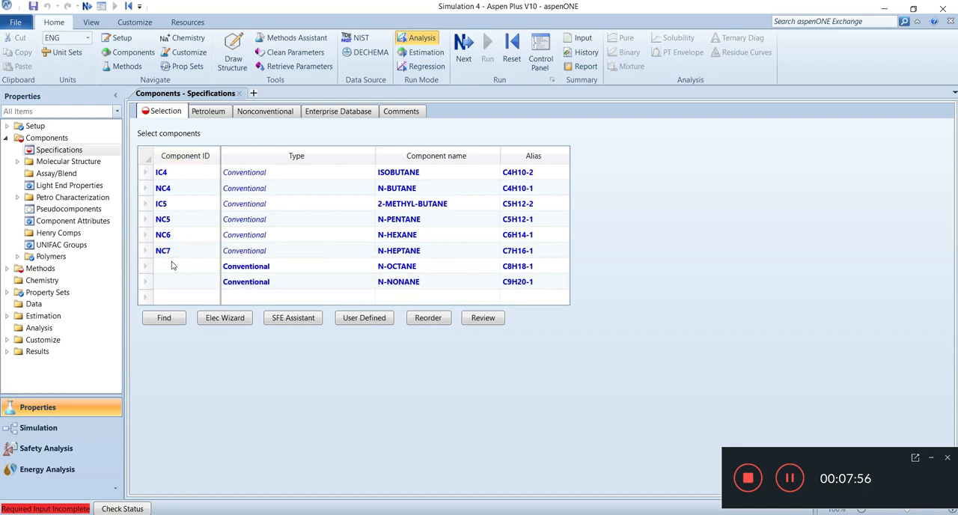
left_click(171, 265)
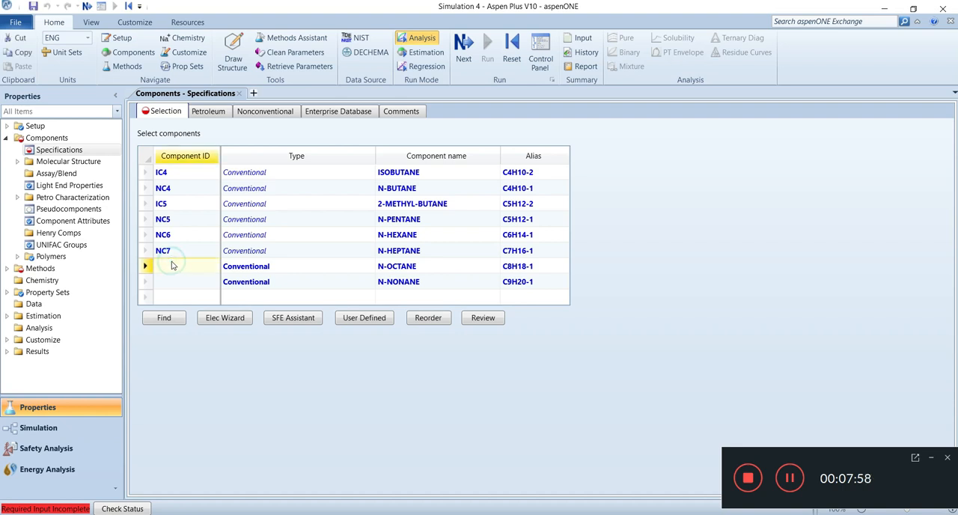
type("NC")
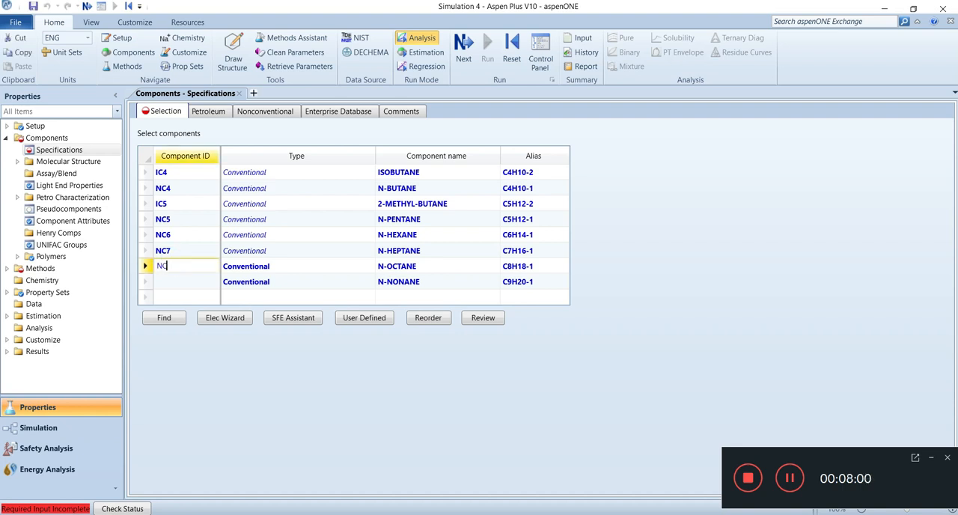
type("8")
key("Return")
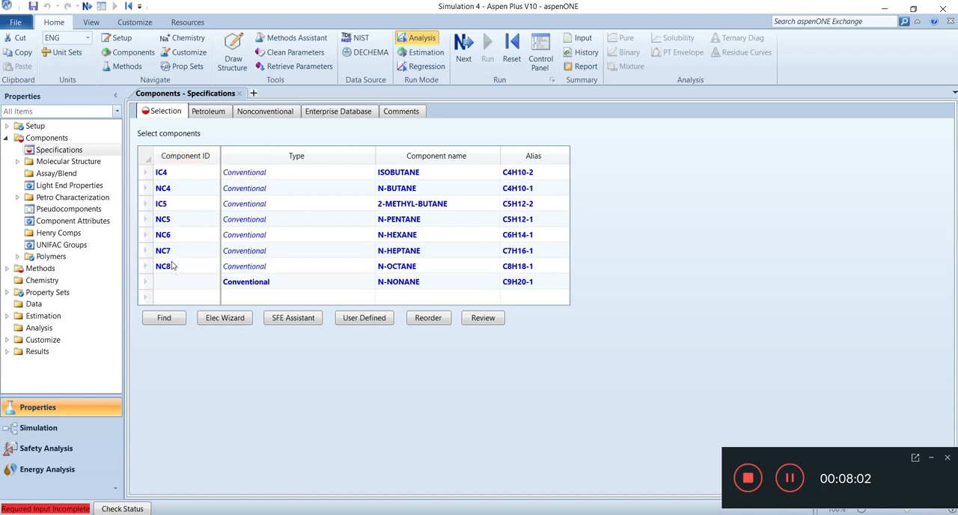
- Enter the component ID NC9 for N-NONANE
left_click(164, 283)
type("NC9")
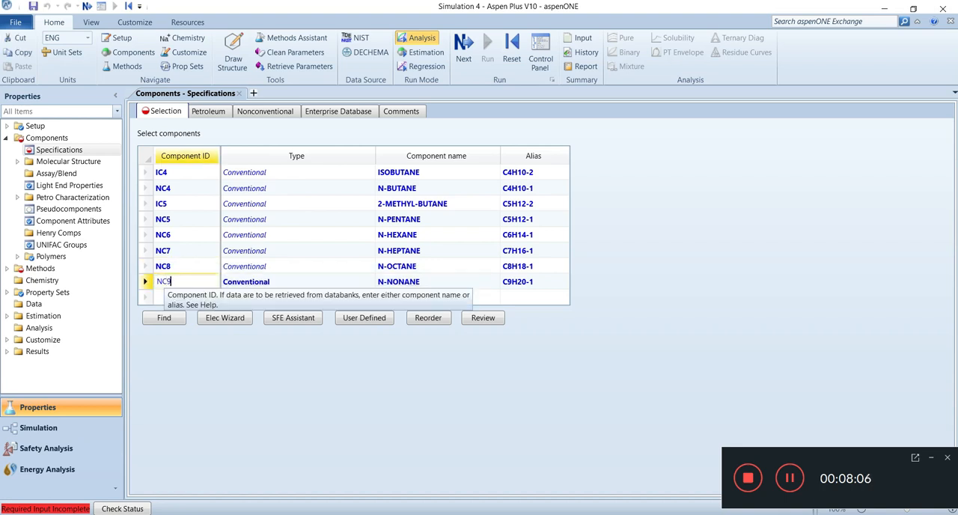
key("Return")
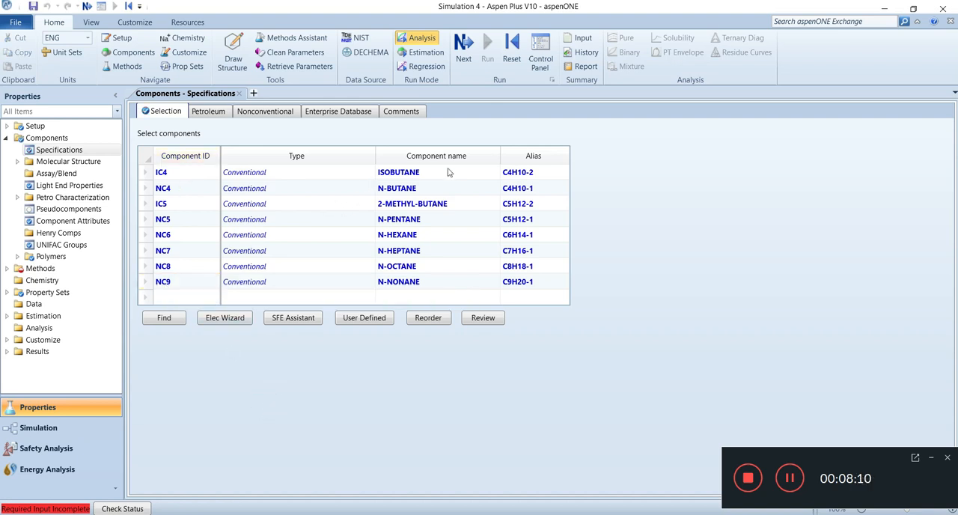
- Set the base property method to PENG-ROB and proceed to the binary interaction parameters
left_click(461, 58)
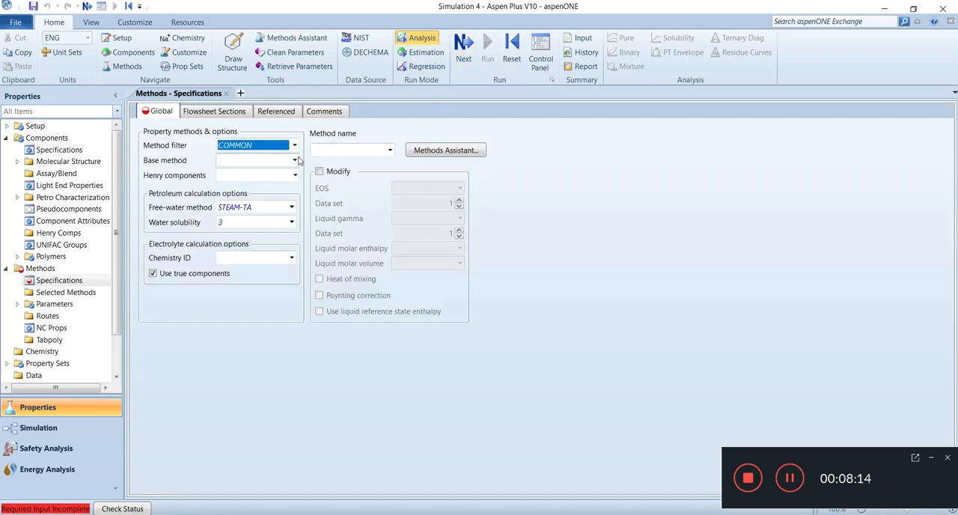
left_click(297, 160)
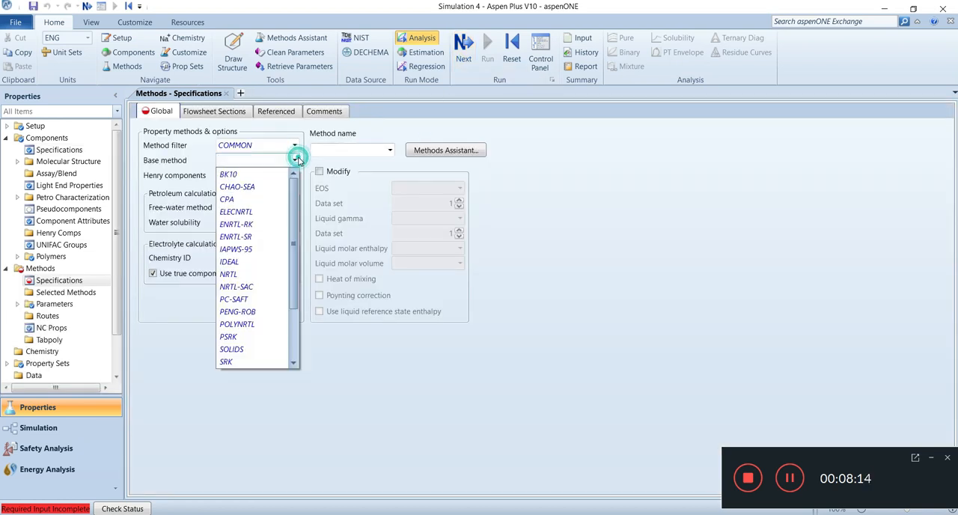
left_click(245, 313)
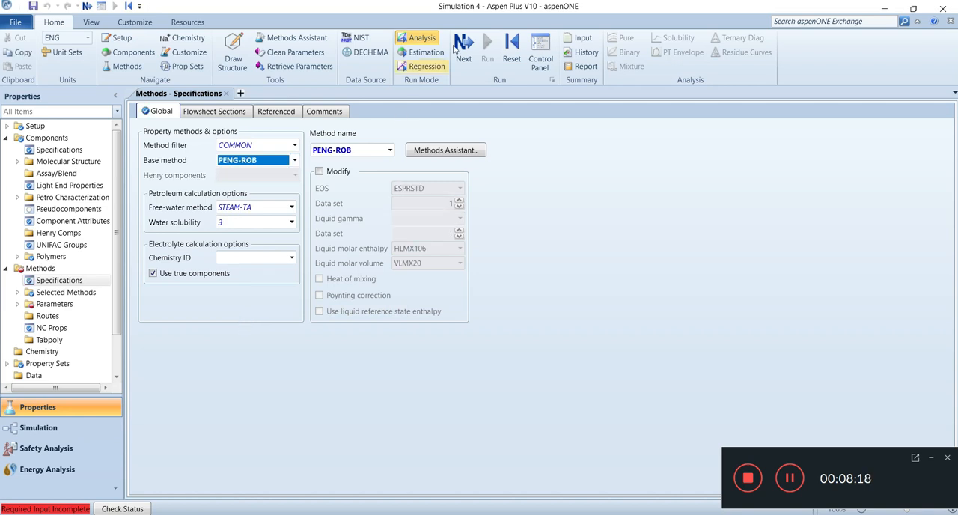
left_click(464, 45)
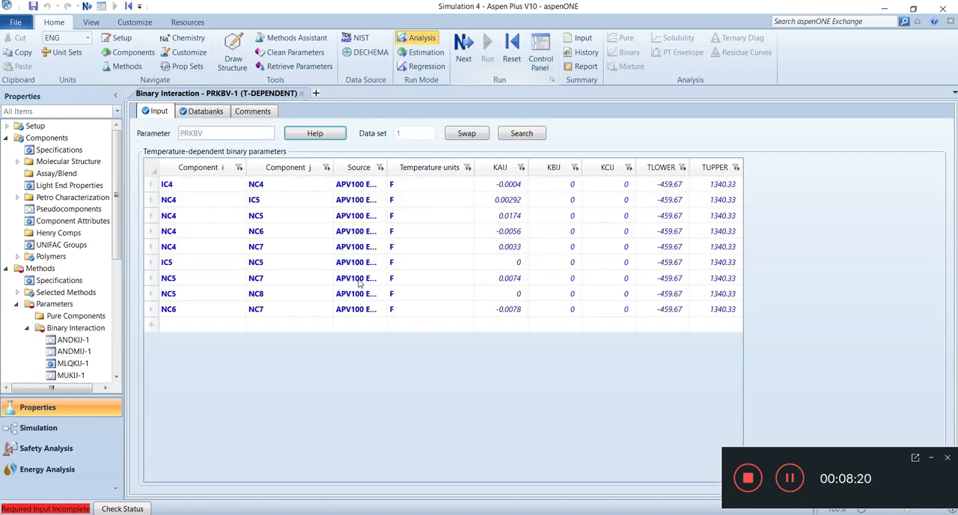
- Complete the properties input and go to the Simulation environment
left_click(464, 56)
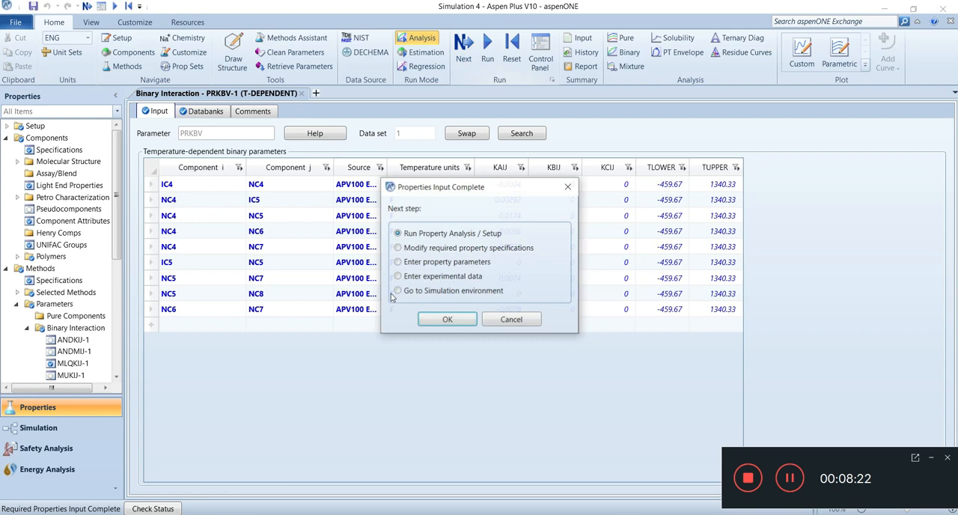
left_click(397, 291)
left_click(443, 321)
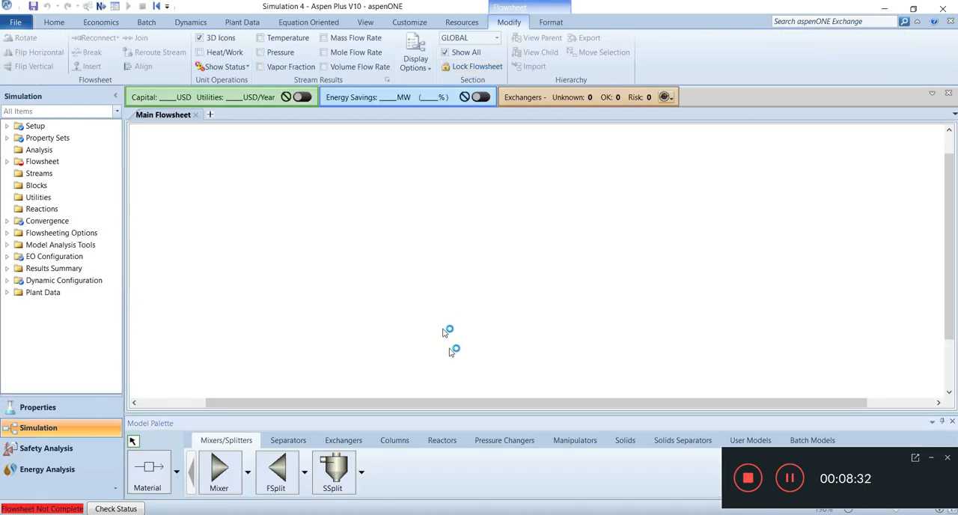
- Place a DSTWU shortcut distillation column in the middle of the main flowsheet
left_click(404, 444)
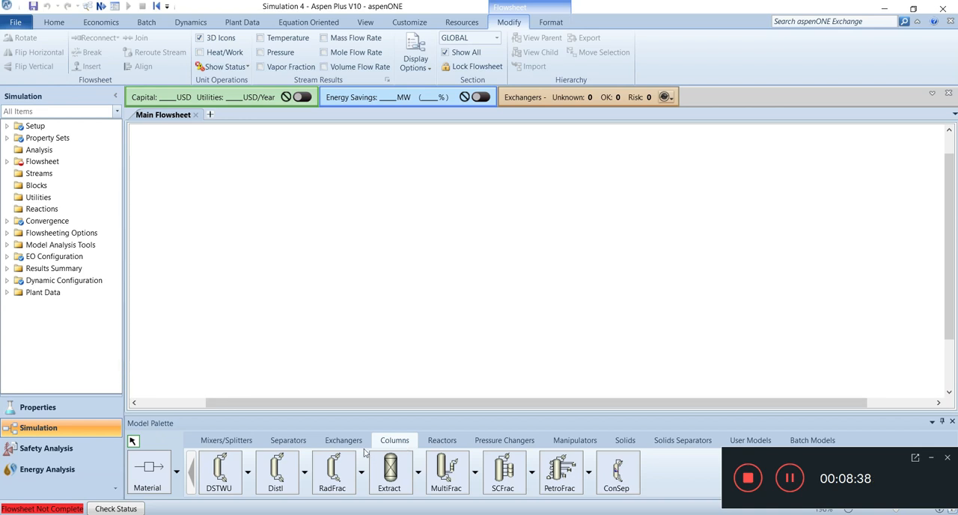
left_click(221, 475)
left_click(424, 250)
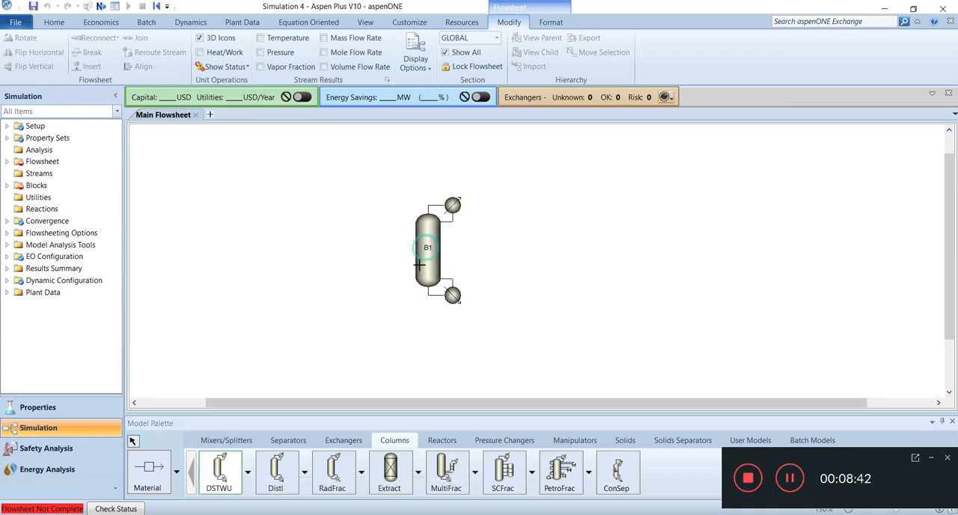
- Connect material streams to the column's feed inlet, its liquid distillate outlet at the condenser and its bottoms outlet at the reboiler
left_click(149, 469)
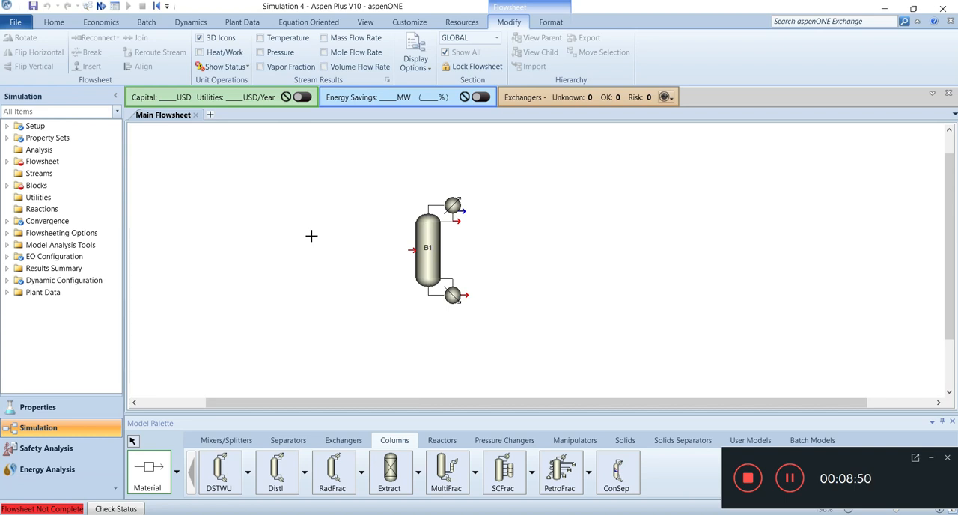
left_click(346, 248)
left_click(409, 250)
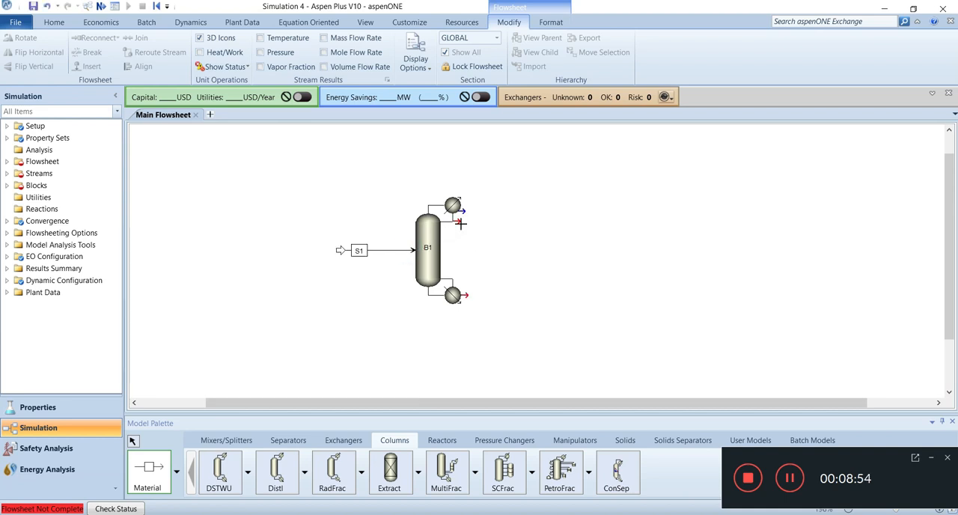
left_click(460, 223)
left_click(508, 225)
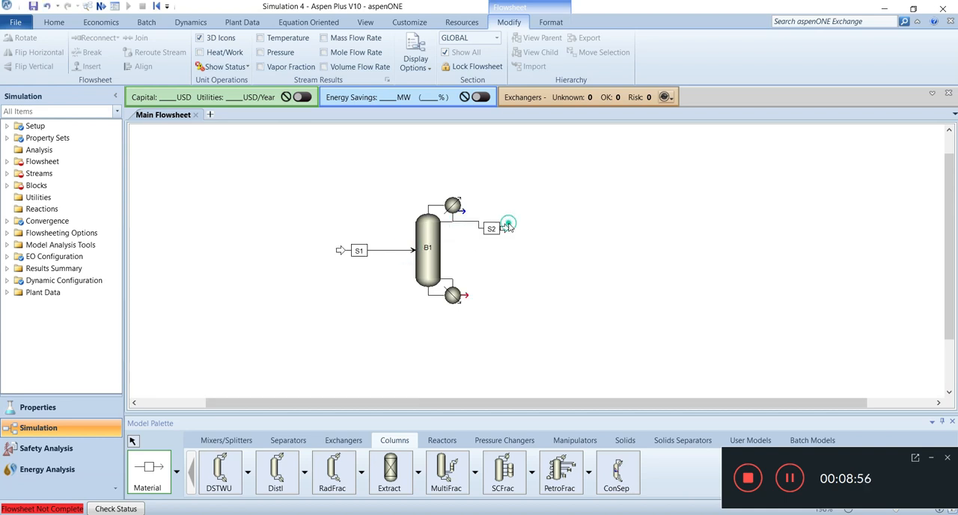
left_click(464, 295)
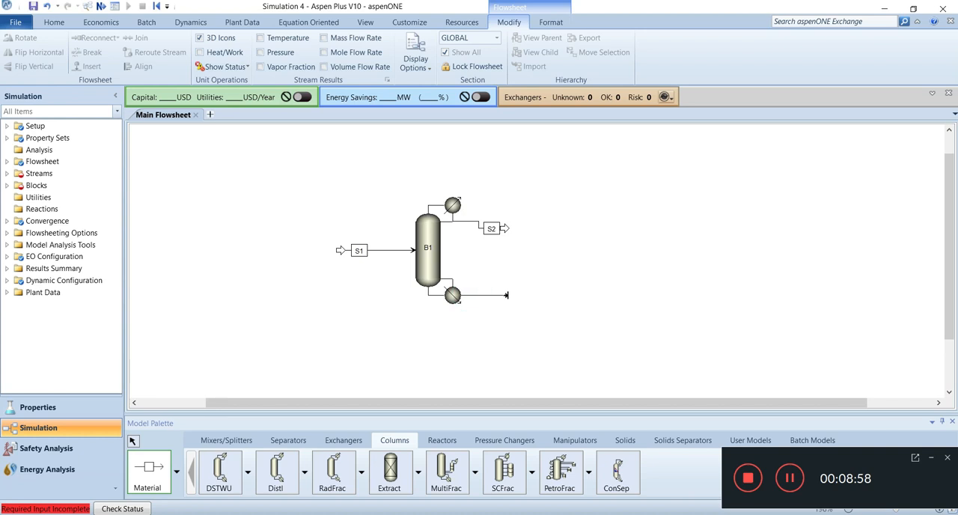
left_click(508, 296)
left_click(791, 471)
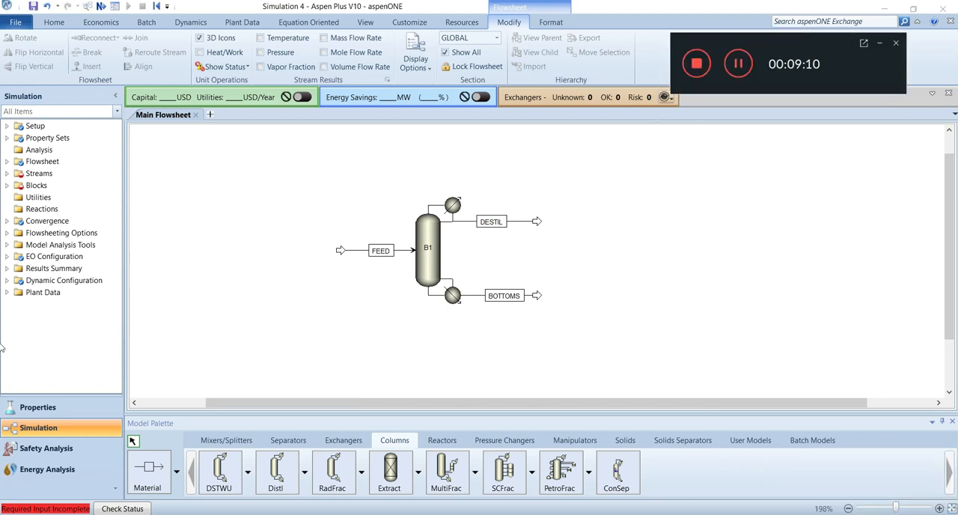
- Rename the column block B1 as COLUMNA
left_click(950, 507)
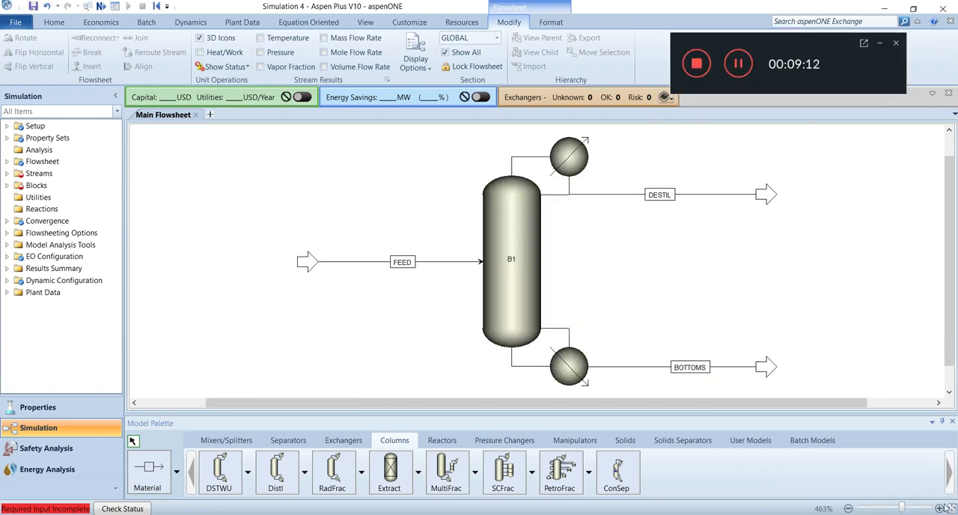
left_click(512, 259)
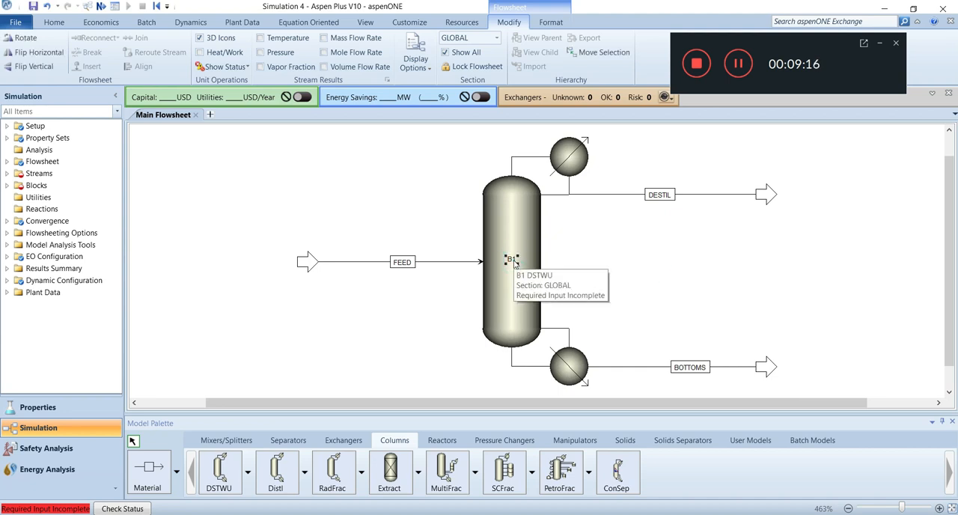
key("ctrl+m")
type("COLUMNA")
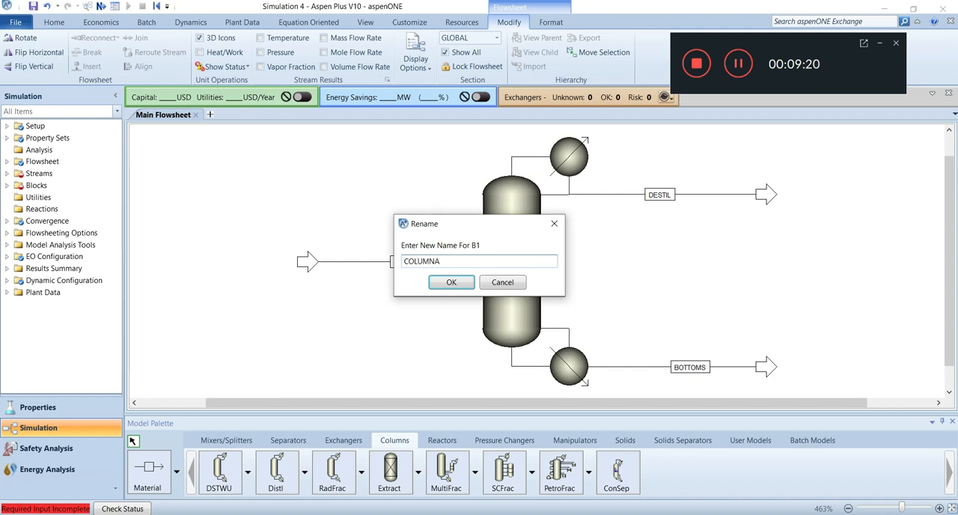
left_click(457, 284)
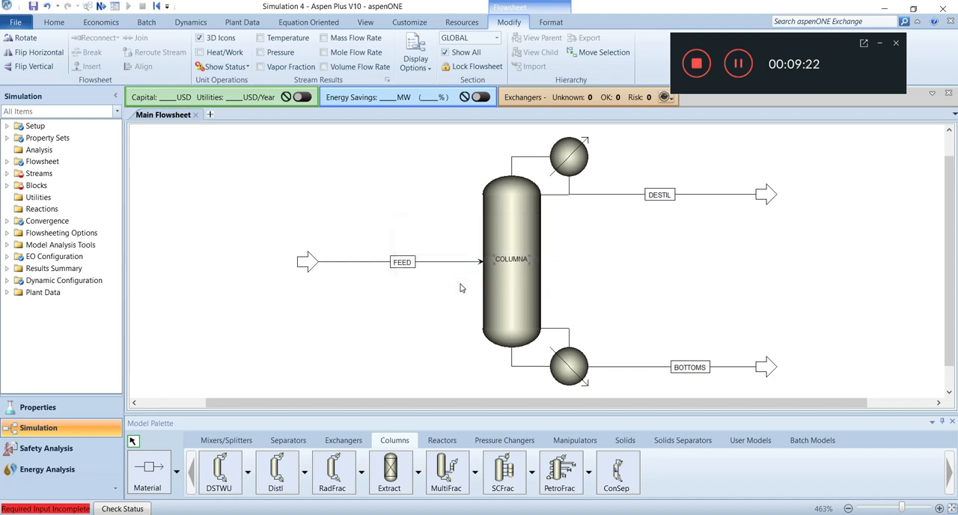
- Move the COLUMNA label off the column body to just outside its upper-left shoulder
left_click(515, 262)
left_click_drag(511, 258, 462, 182)
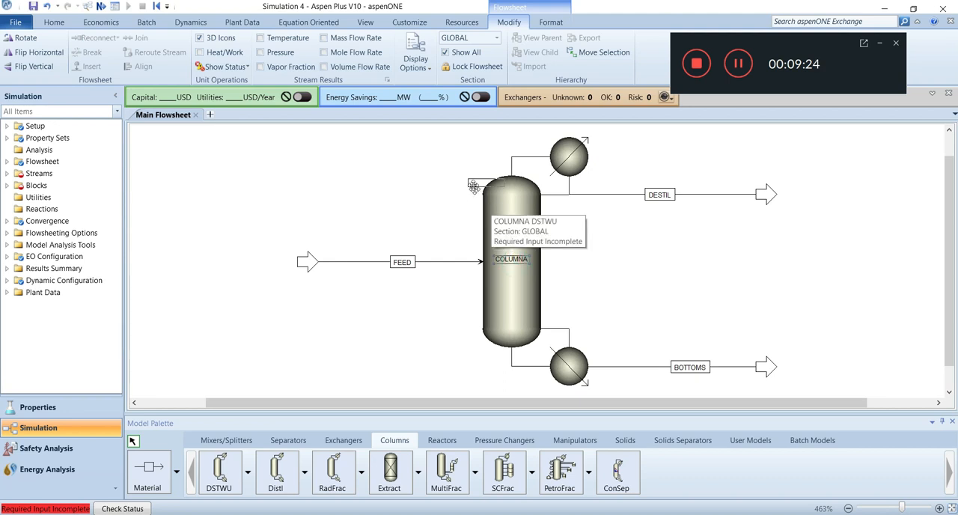
left_click(584, 232)
left_click(641, 240)
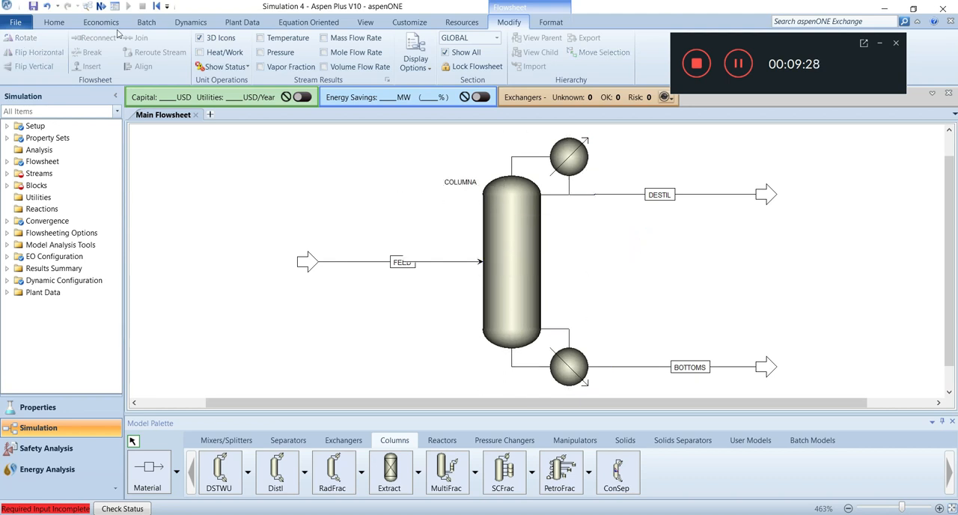
- Open the FEED stream's input and set its temperature to 243.13 F and pressure to 78.4 psia
left_click(101, 8)
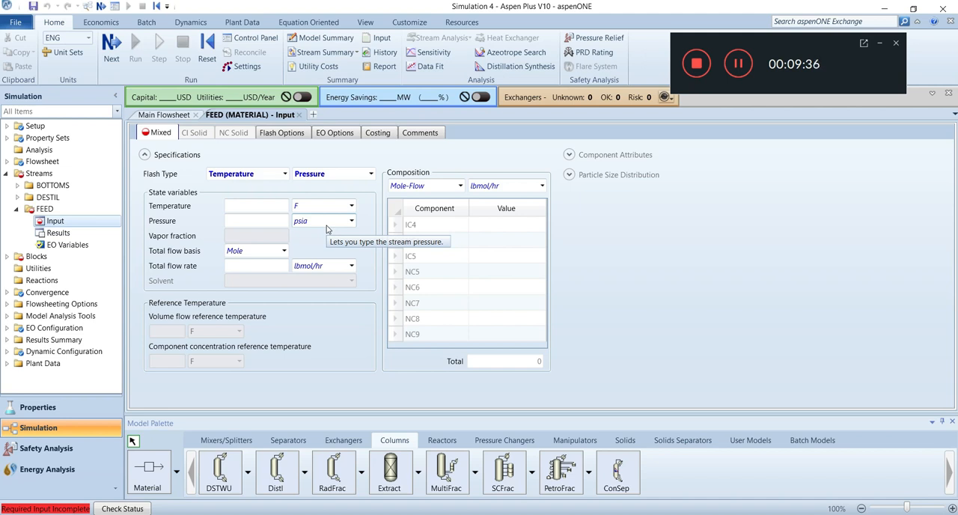
left_click(266, 209)
type("2")
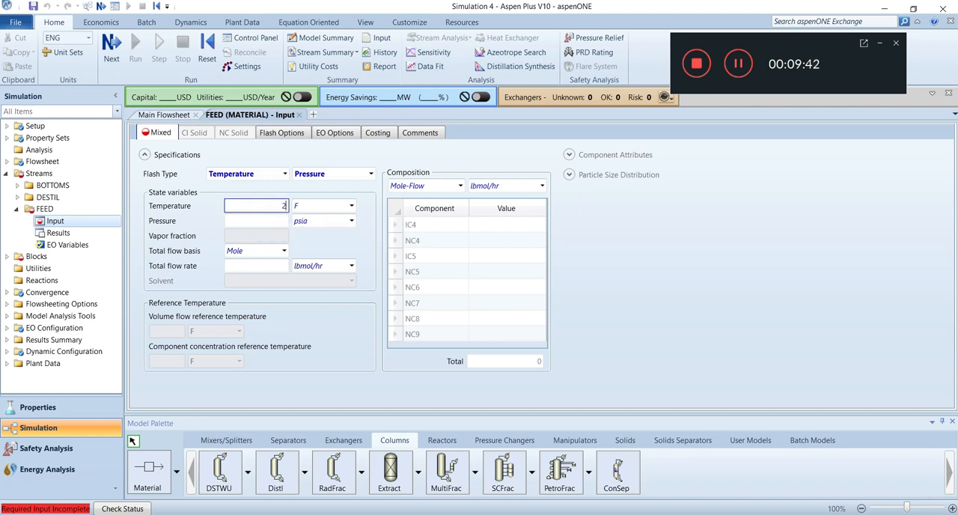
type("43.13")
left_click(270, 220)
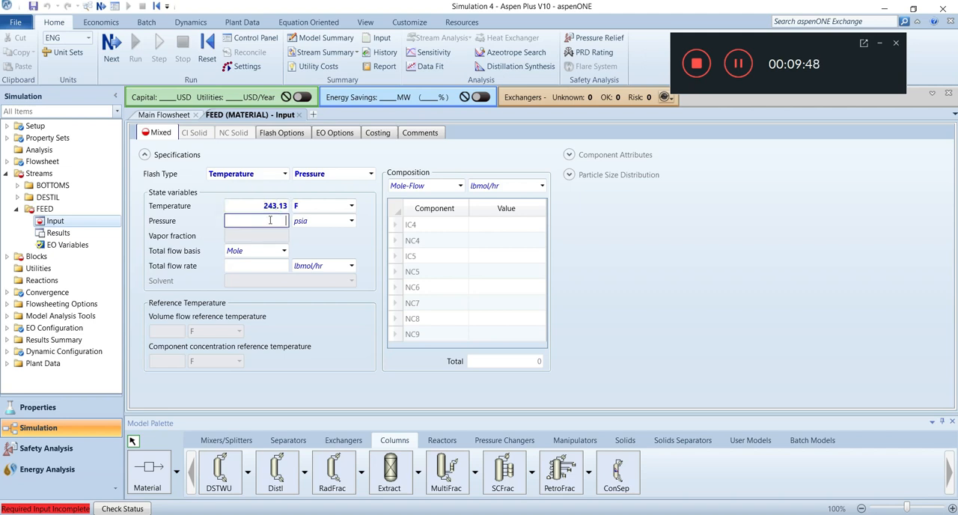
type("78.4")
- Enter the FEED mole flows in lbmol/hr: IC4 12, NC4 448, IC5 36 and NC5 15
left_click(490, 230)
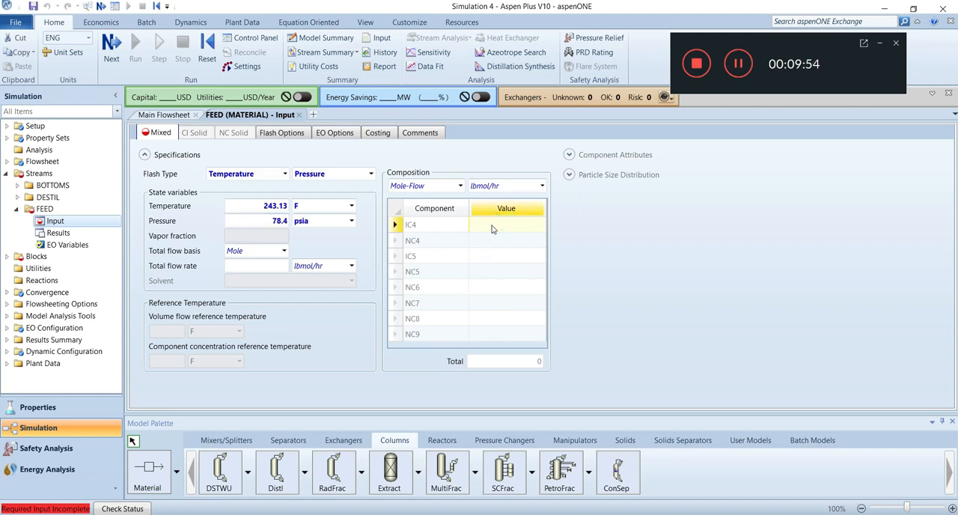
type("12")
left_click(500, 240)
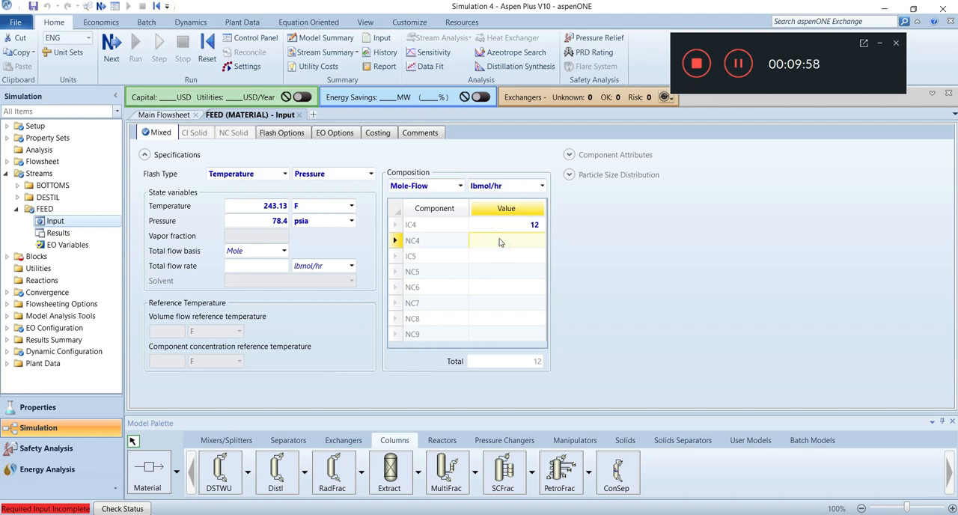
type("448")
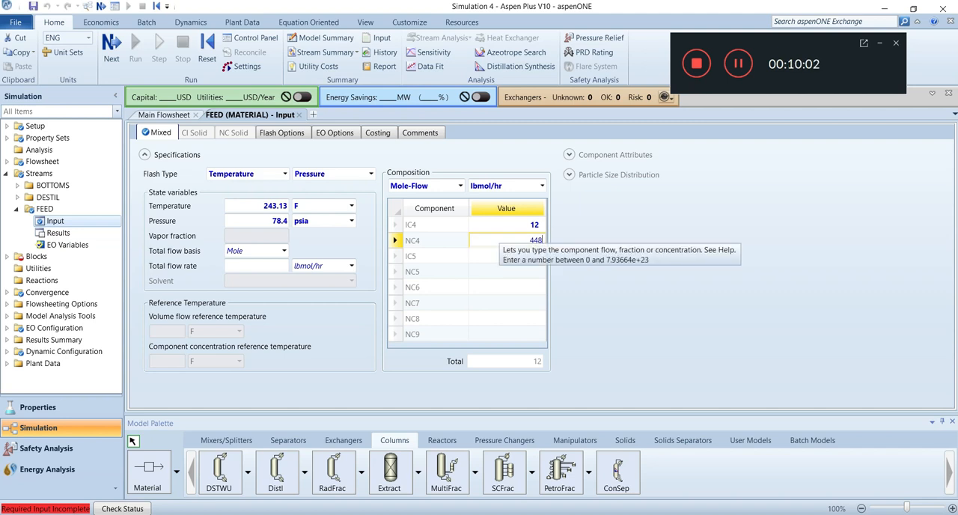
left_click(506, 259)
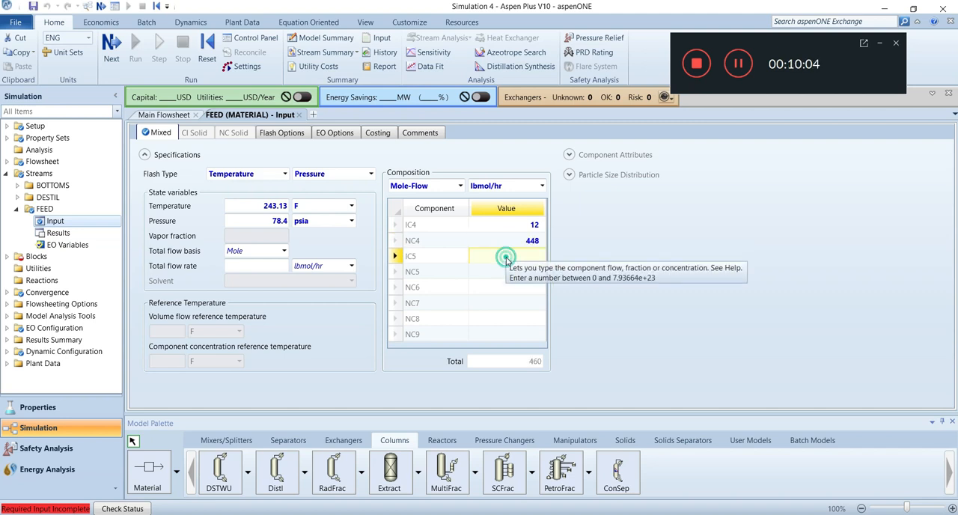
type("36")
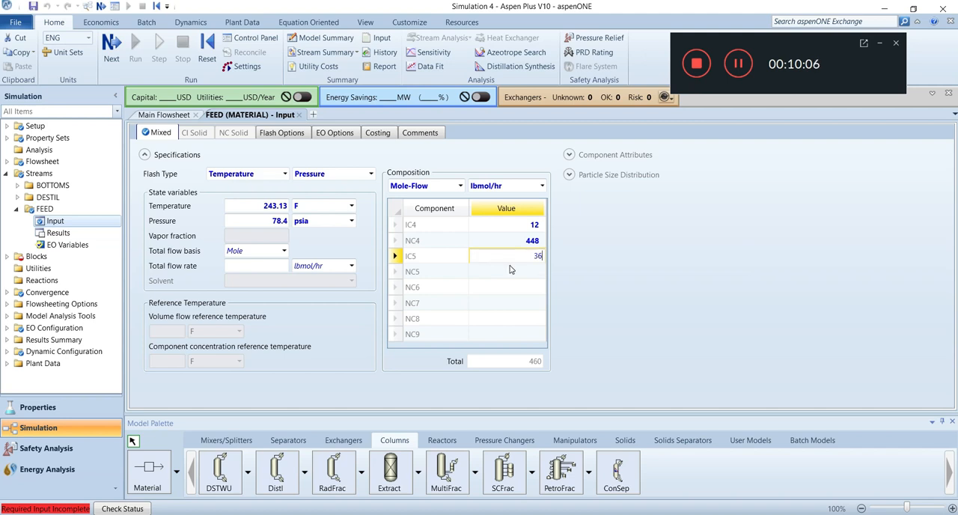
key("Return")
type("15")
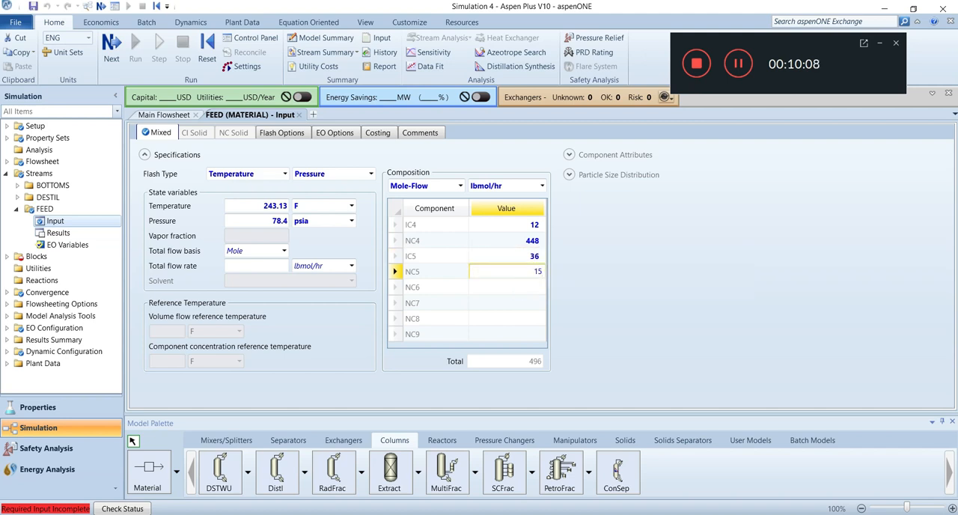
- Enter the FEED mole flows in lbmol/hr: NC6 23, NC7 39.1, NC8 272.2 and NC9 31
left_click(532, 291)
type("23")
left_click(527, 310)
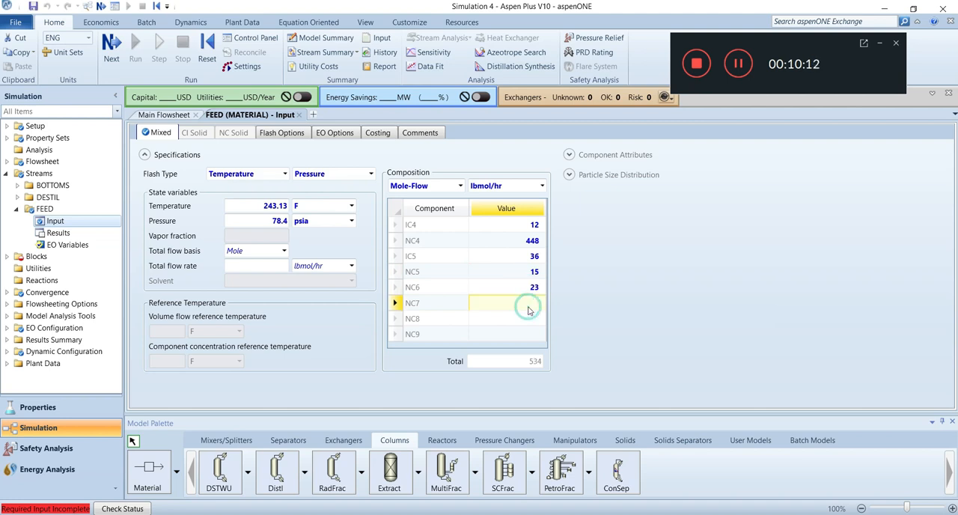
type("39.1")
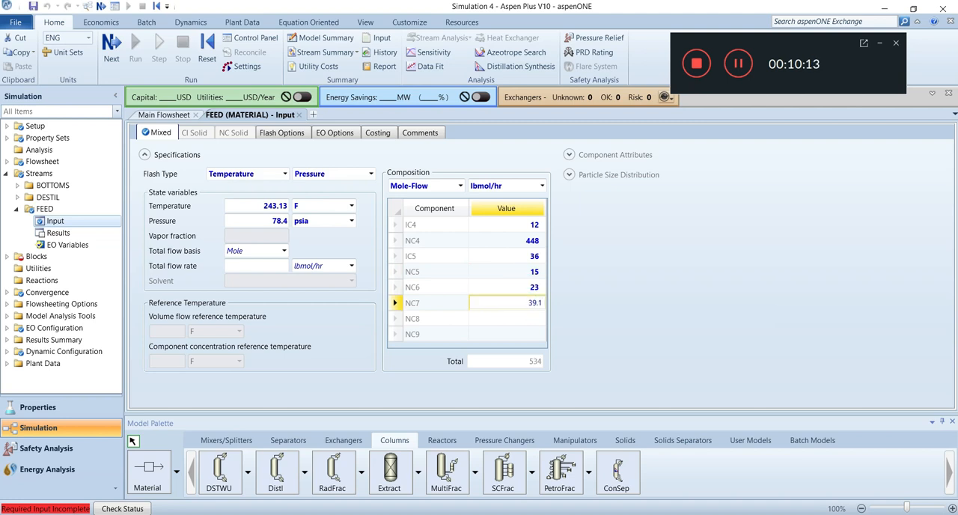
left_click(526, 322)
type("272.2")
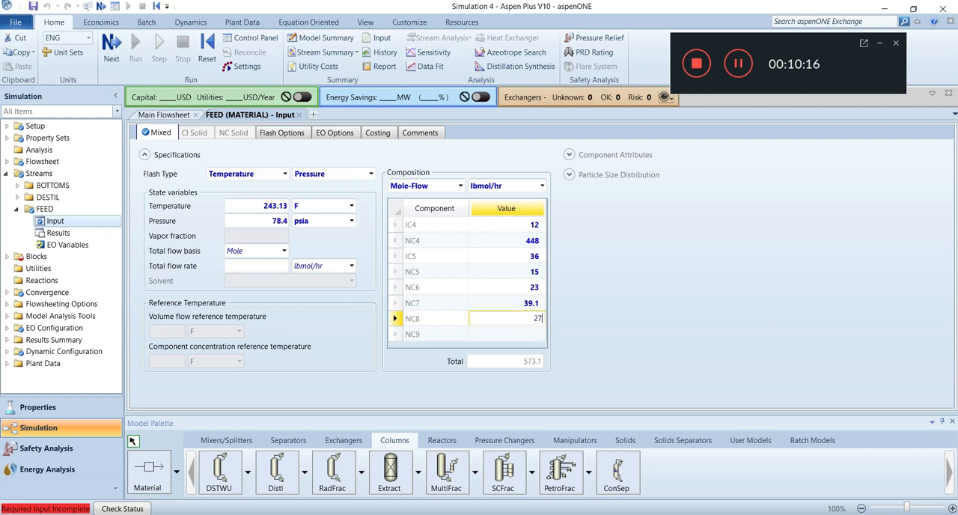
left_click(522, 334)
type("31")
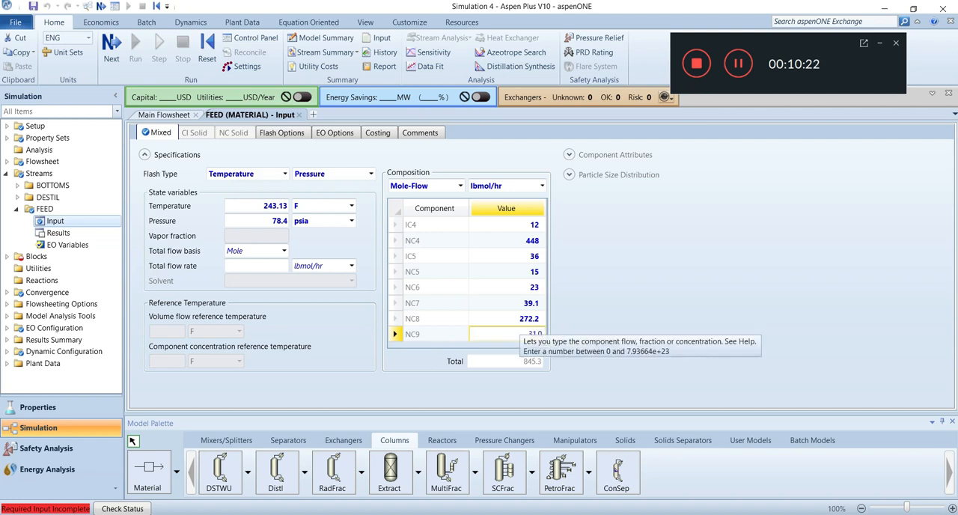
left_click(674, 285)
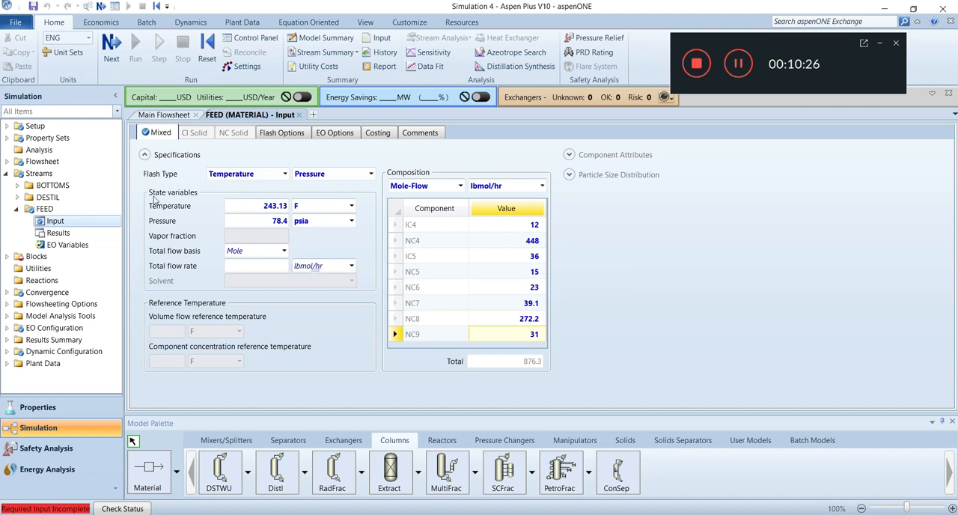
- Open the COLUMNA block's input and specify the column by a reflux ratio of -1.2
left_click(112, 49)
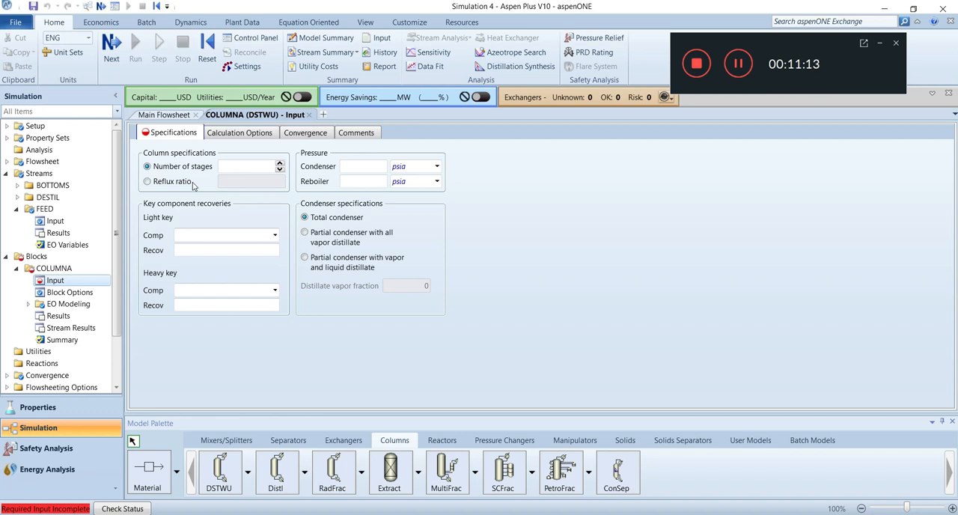
left_click(147, 182)
left_click(228, 182)
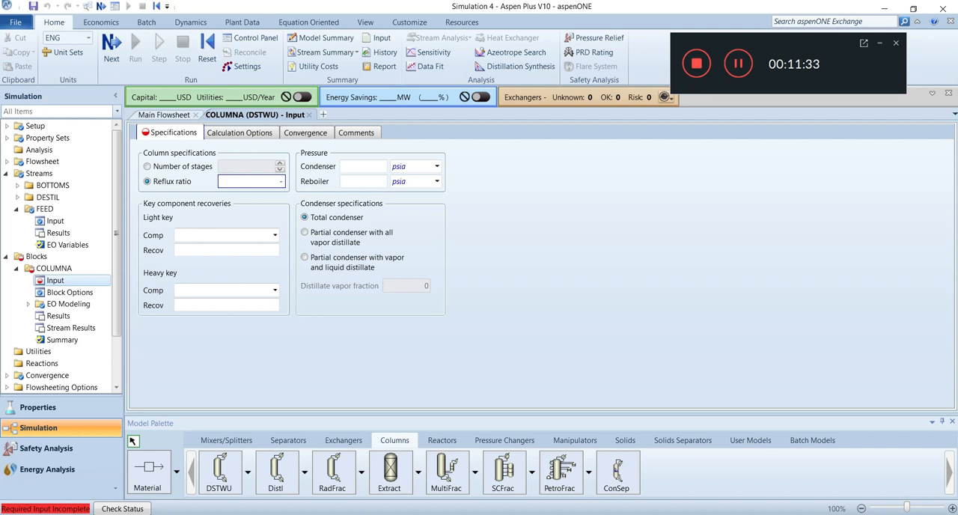
type(".2")
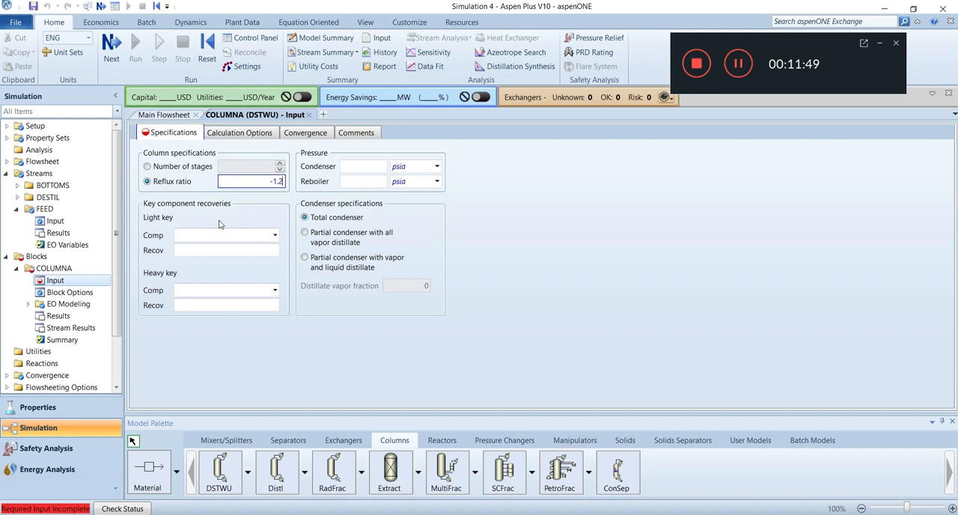
- Select NC4 as the column's light key component and IC5 as its heavy key component
left_click(274, 235)
left_click(222, 262)
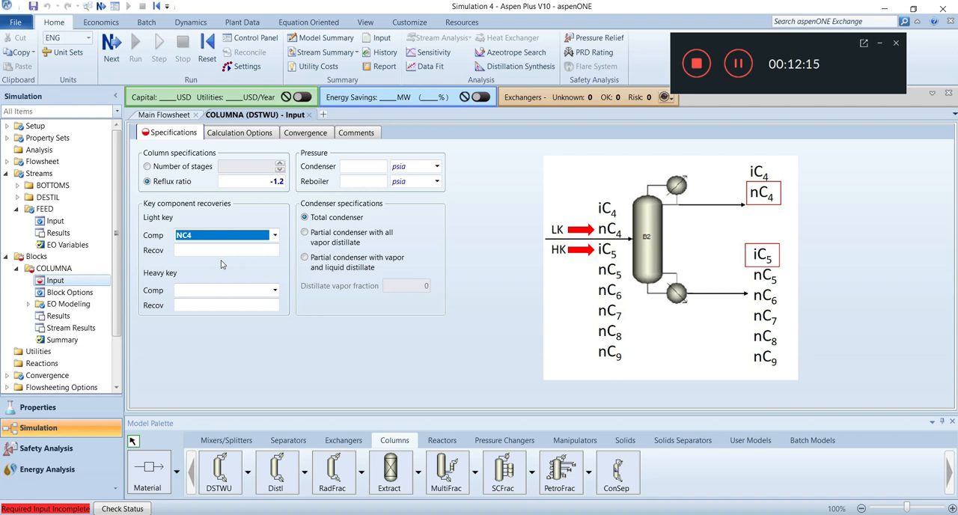
left_click(274, 291)
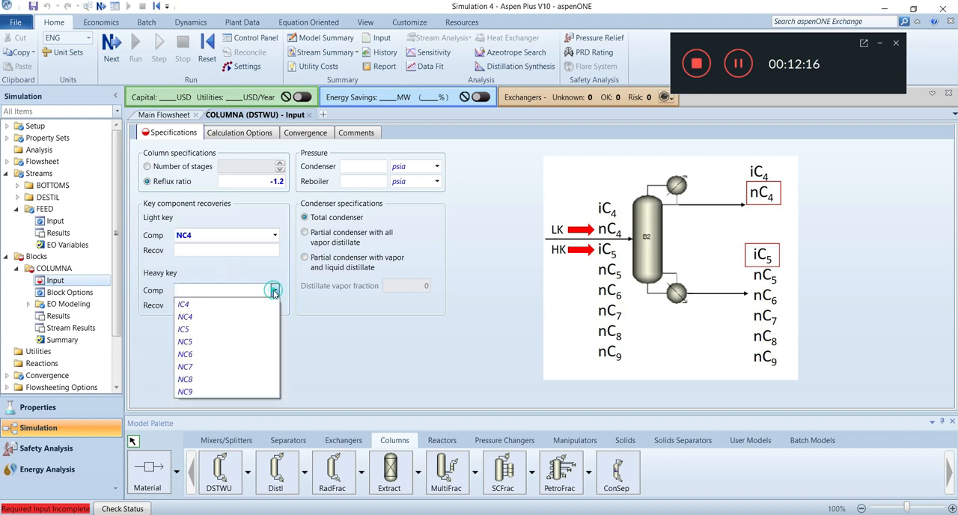
left_click(204, 329)
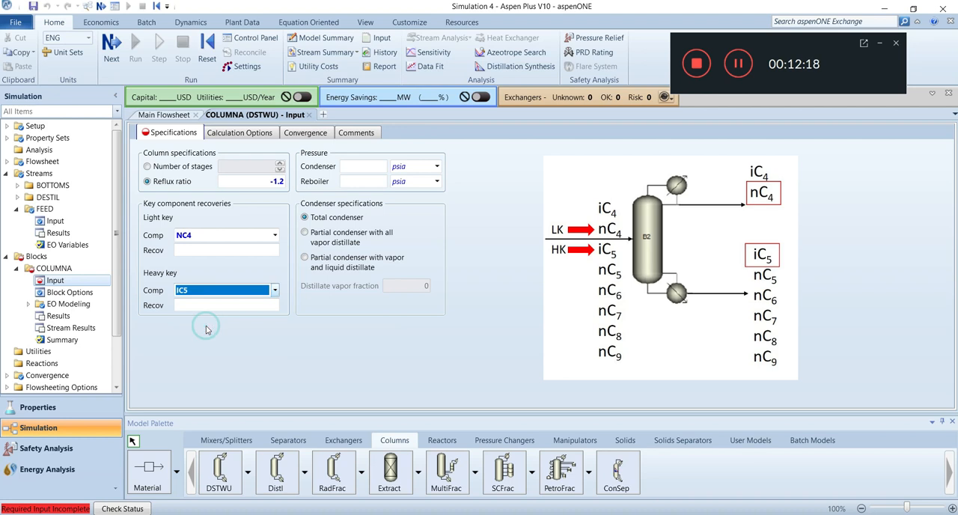
- Set the key component recoveries to 0.9866 for light key NC4 and 0.6389 for heavy key IC5
left_click(194, 251)
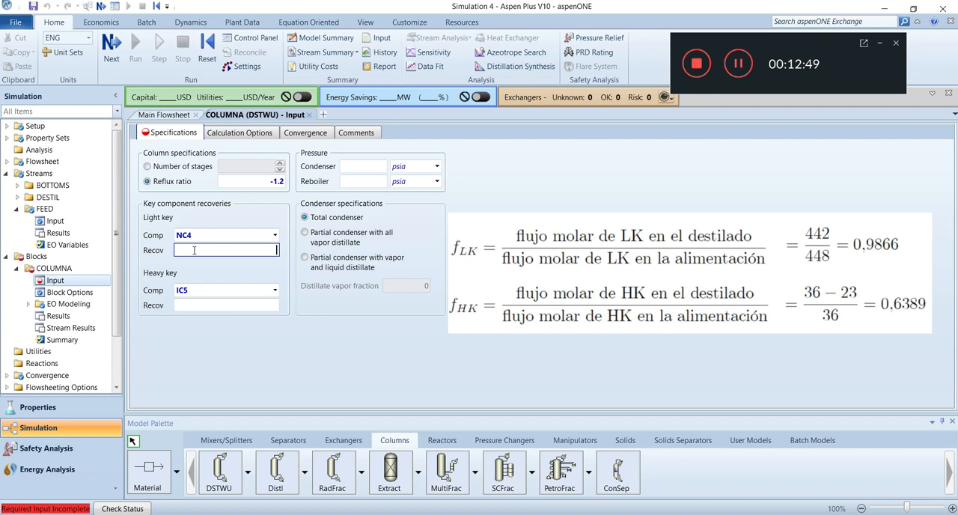
type("0.9866")
left_click(254, 303)
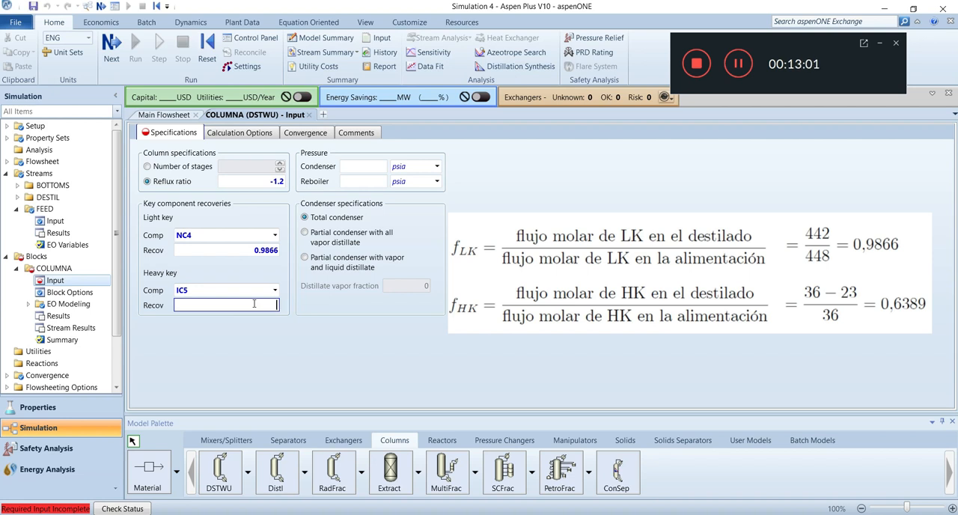
type("0.6")
type("389")
left_click(296, 330)
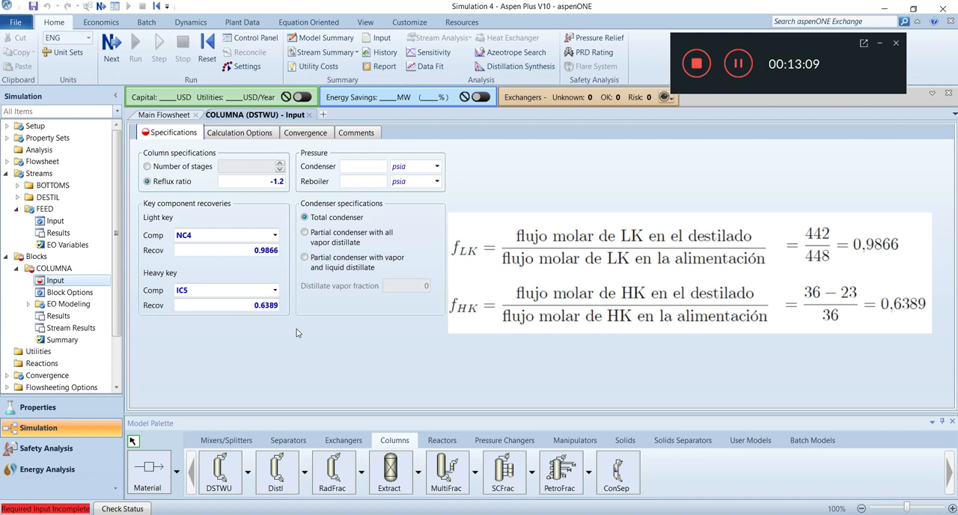
- Set the column's condenser pressure to 70.4 psia and reboiler pressure to 80.4 psia
left_click(357, 168)
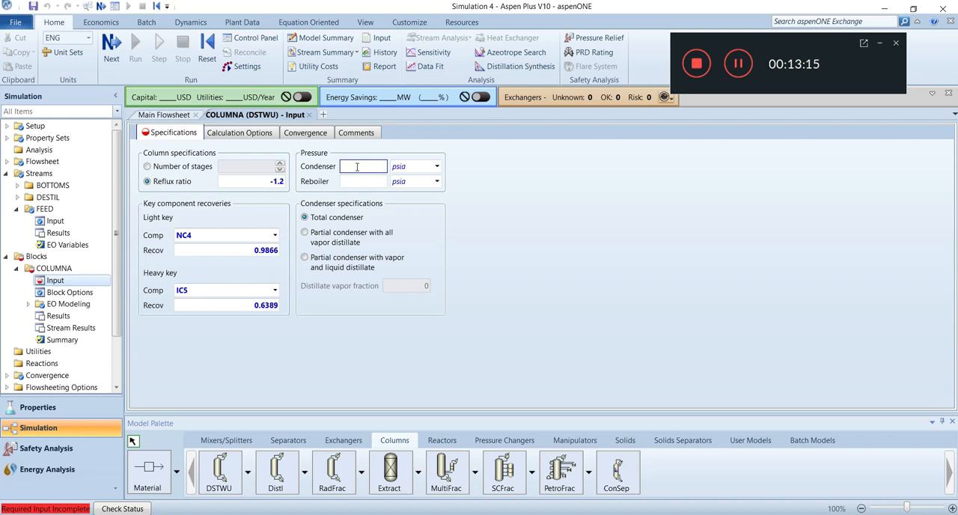
type("70.4")
left_click(377, 181)
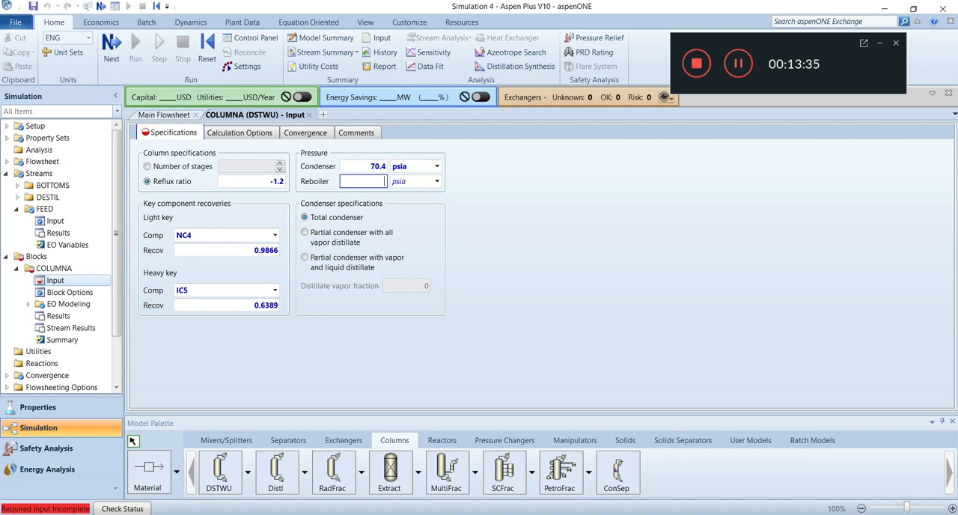
type("4")
left_click(496, 246)
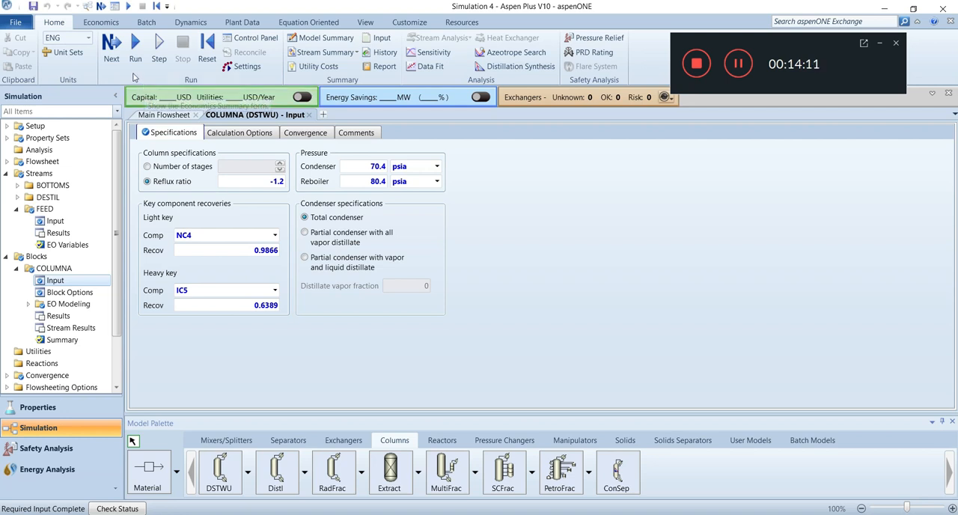
- Run the simulation and request the Run-Status results form
left_click(113, 49)
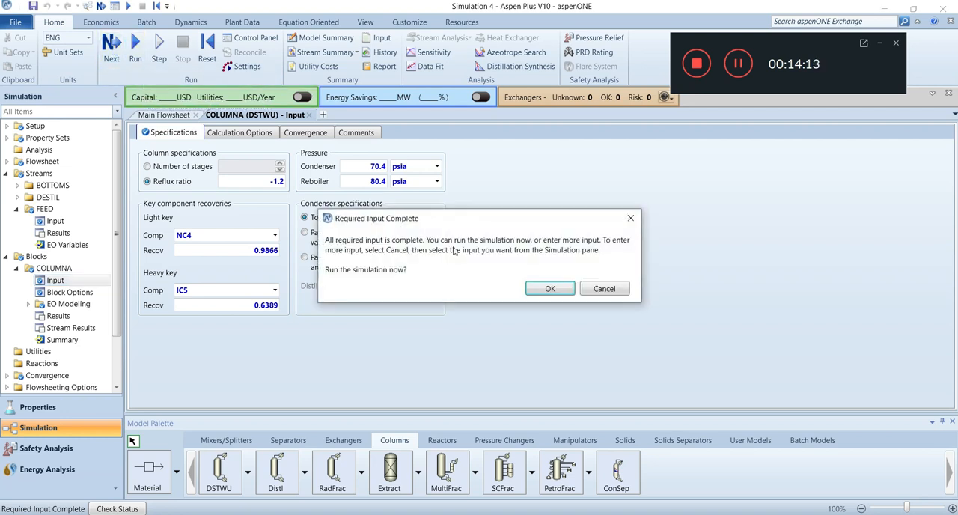
left_click(544, 288)
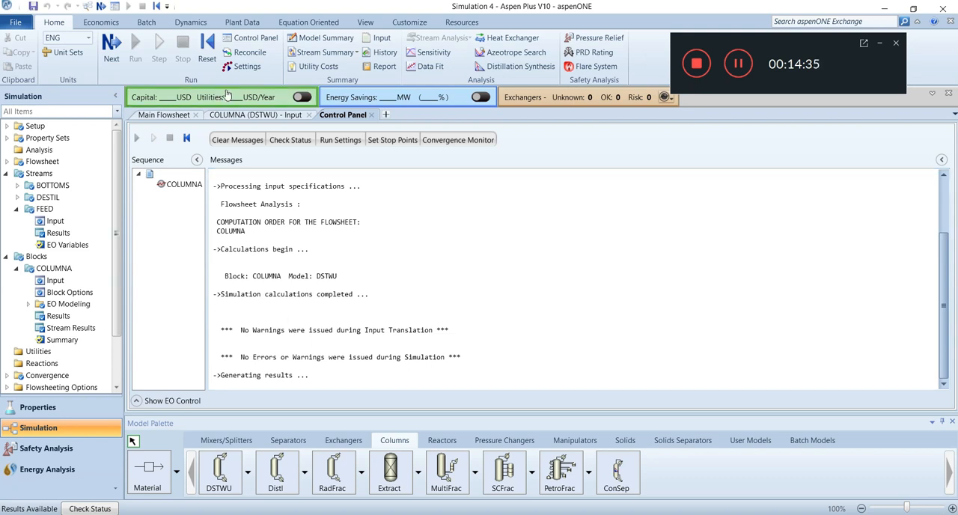
left_click(113, 39)
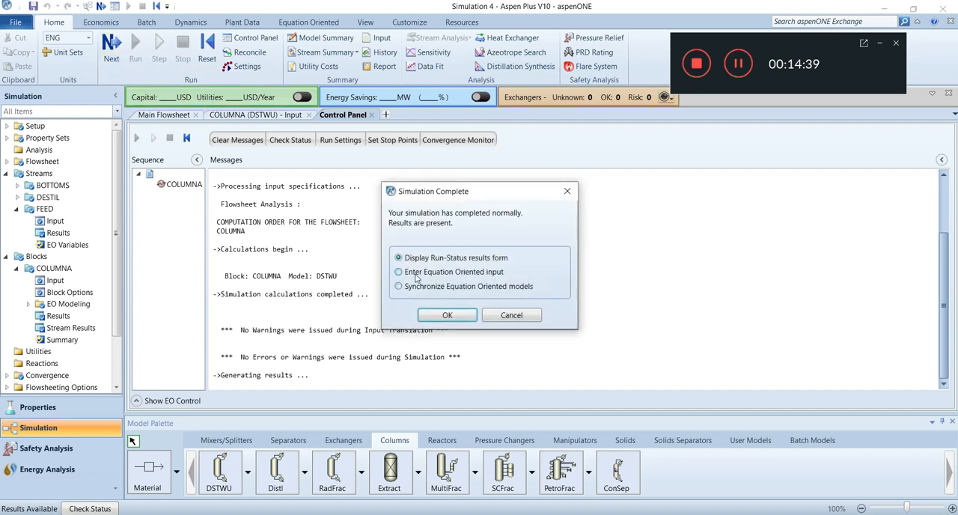
left_click(448, 315)
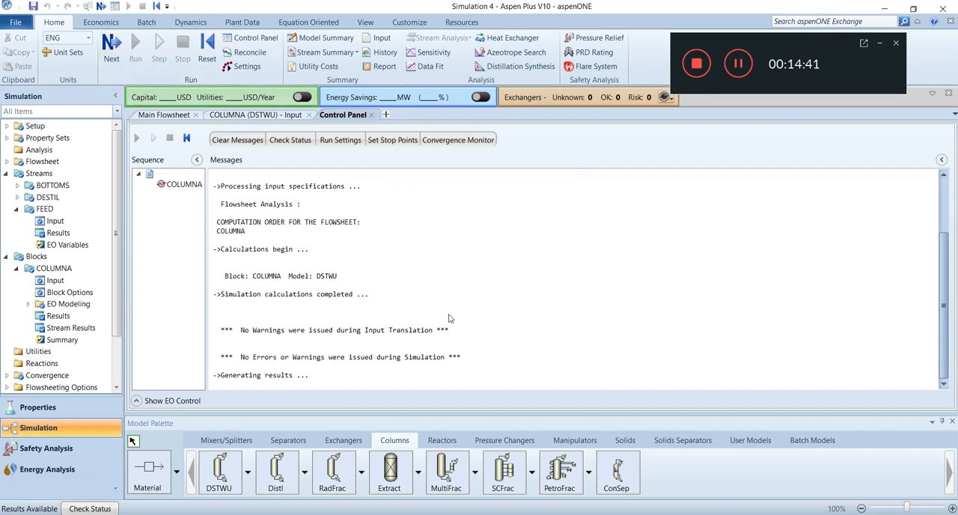
- Open the stream results summary, hide state conditions in its display options and switch the summary template to Chemicals
left_click(47, 303)
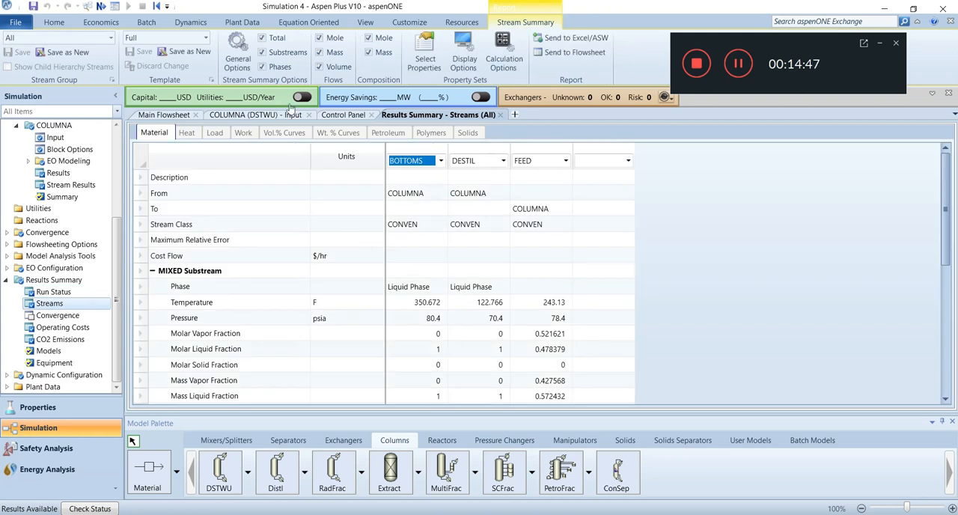
left_click(466, 59)
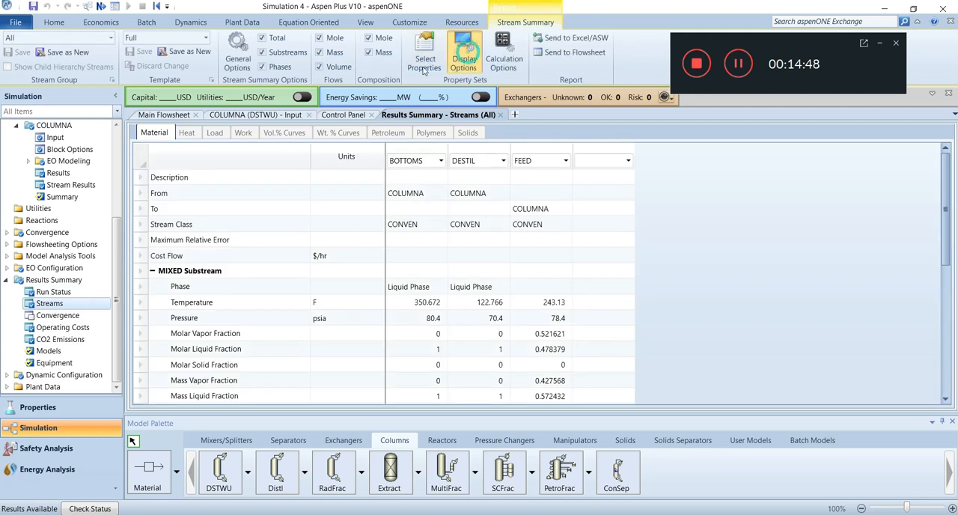
left_click(233, 126)
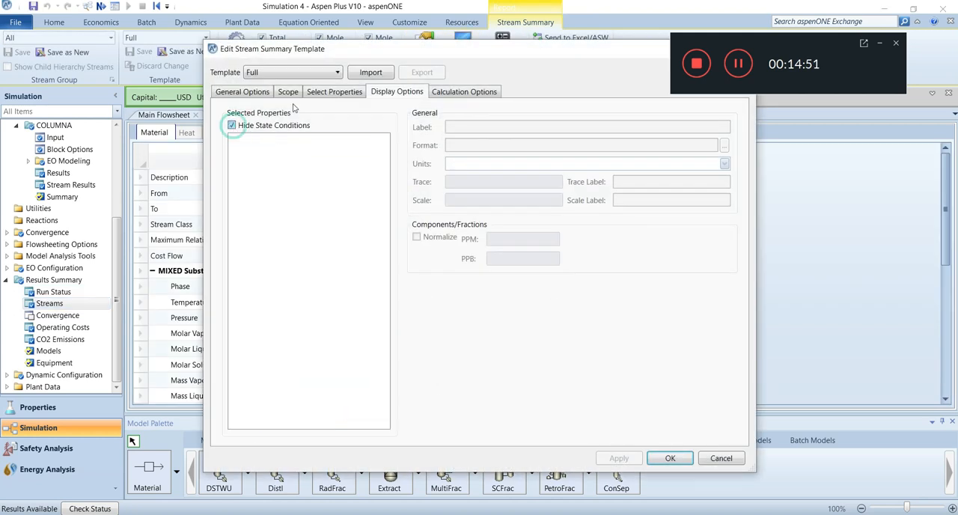
left_click(336, 72)
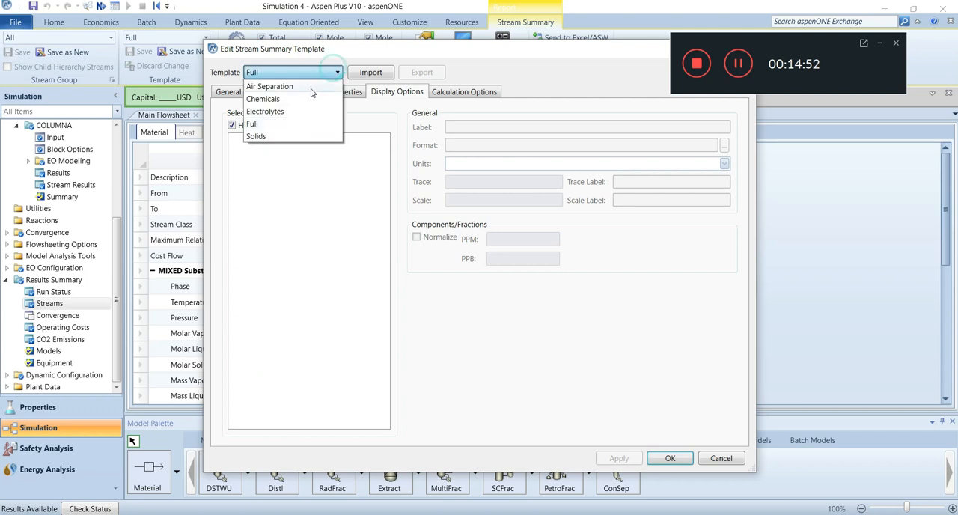
left_click(268, 97)
left_click(248, 92)
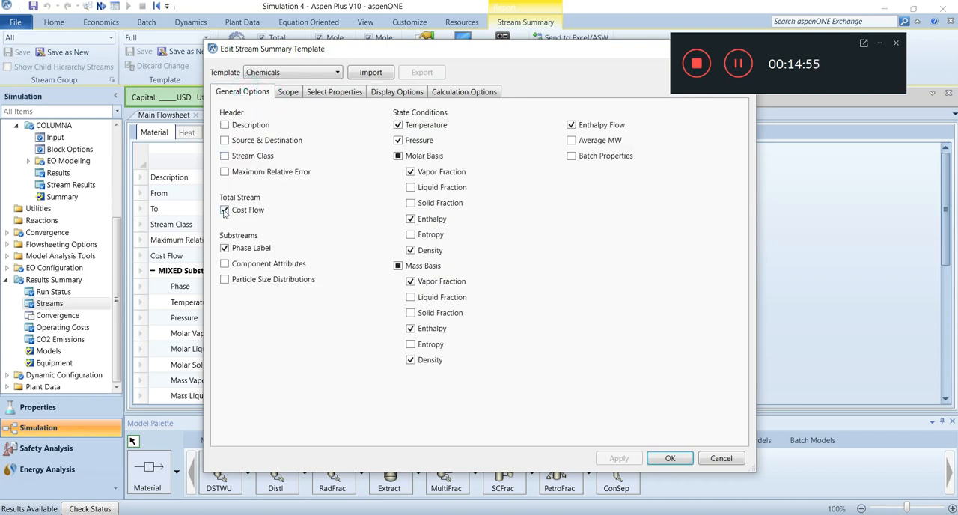
- Exclude cost flow, phase label, the mass-basis state conditions and enthalpy flow from the Chemicals stream summary
left_click(224, 248)
left_click(397, 266)
left_click(571, 125)
left_click(672, 461)
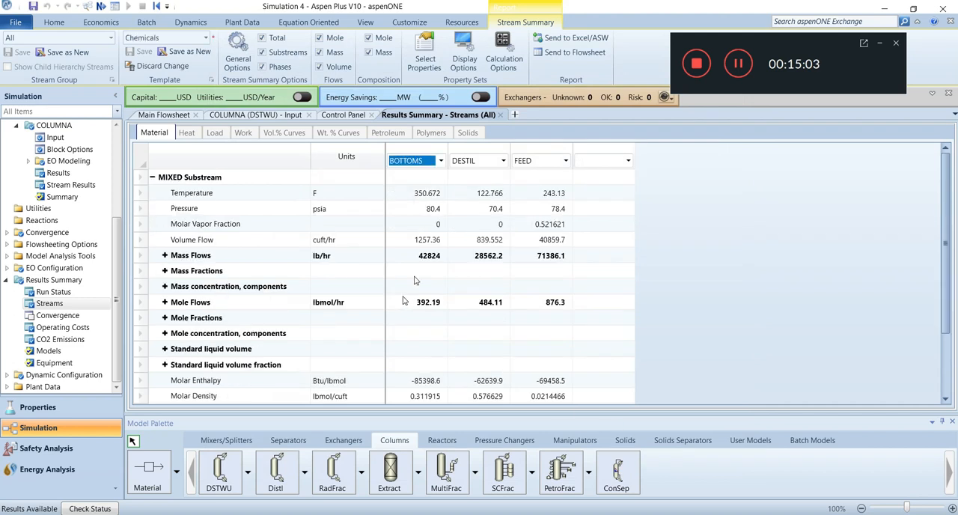
- Reorder the stream results columns so that FEED comes first and BOTTOMS comes after DESTIL
left_click(442, 161)
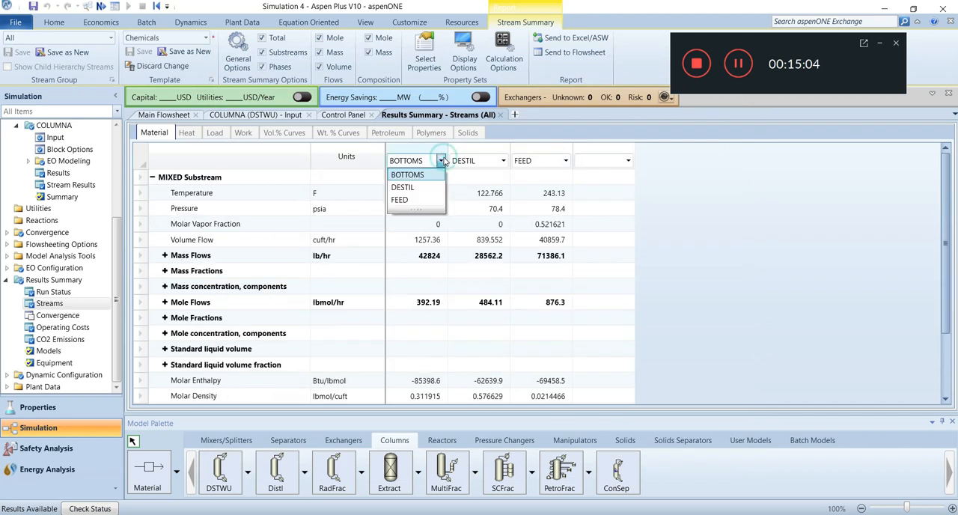
left_click(414, 198)
left_click(566, 161)
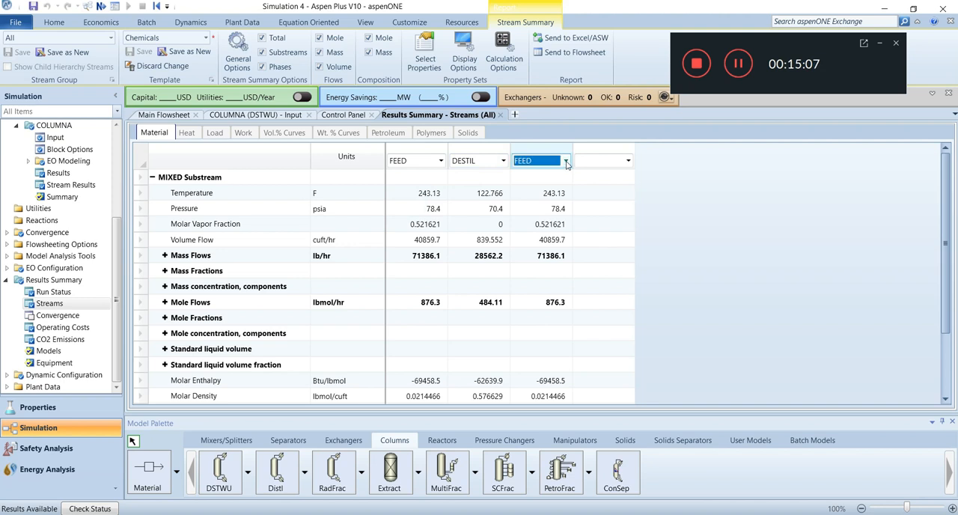
left_click(532, 176)
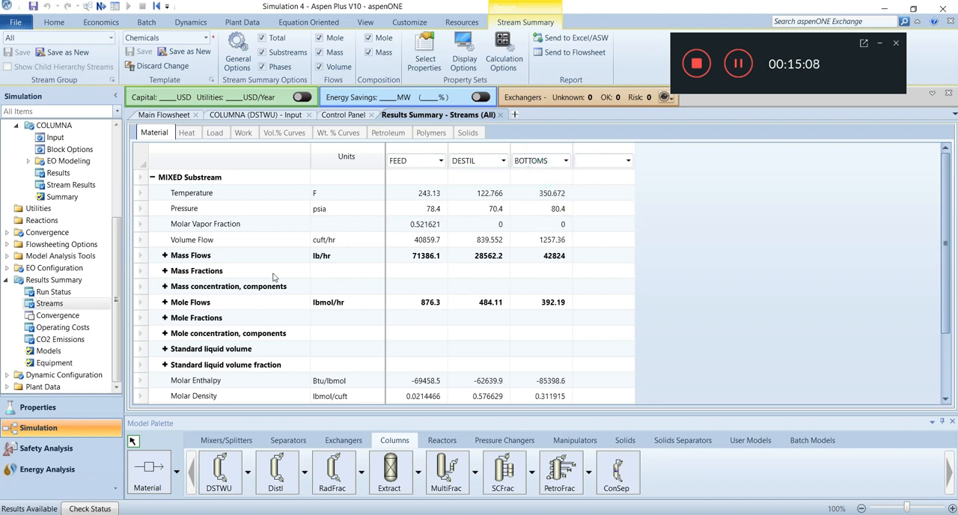
- Expand the component mole flows and sum the BOTTOMS flows from IC5 through NC9
left_click(167, 303)
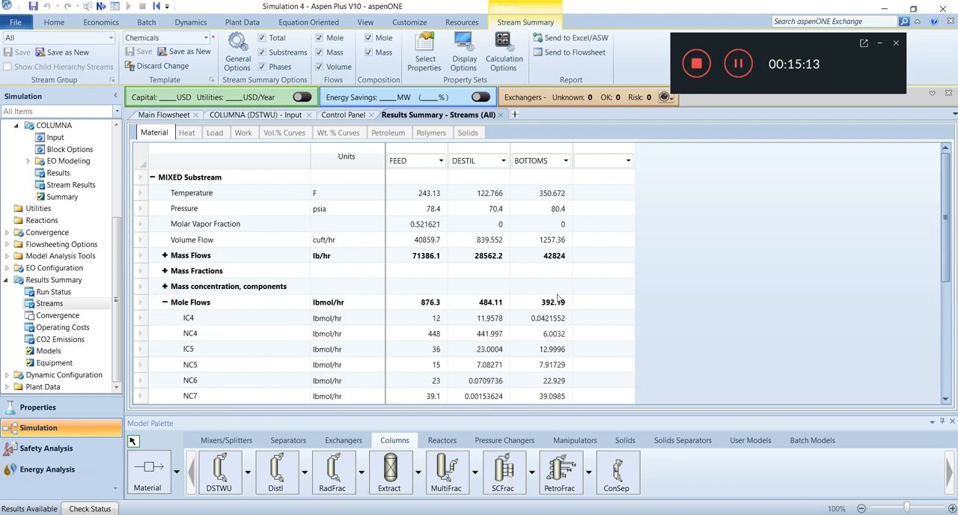
scroll(558, 299, "down", 2)
scroll(558, 300, "down", 2)
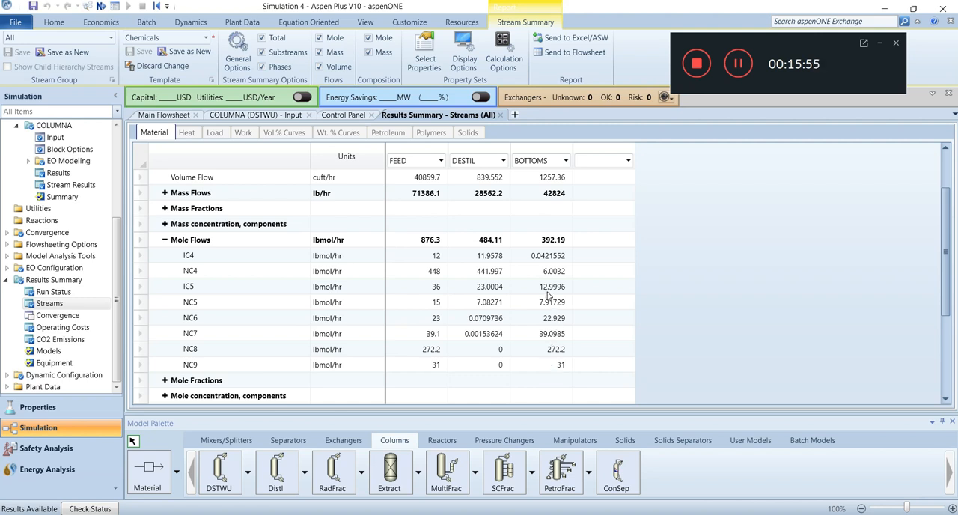
left_click_drag(550, 294, 552, 372)
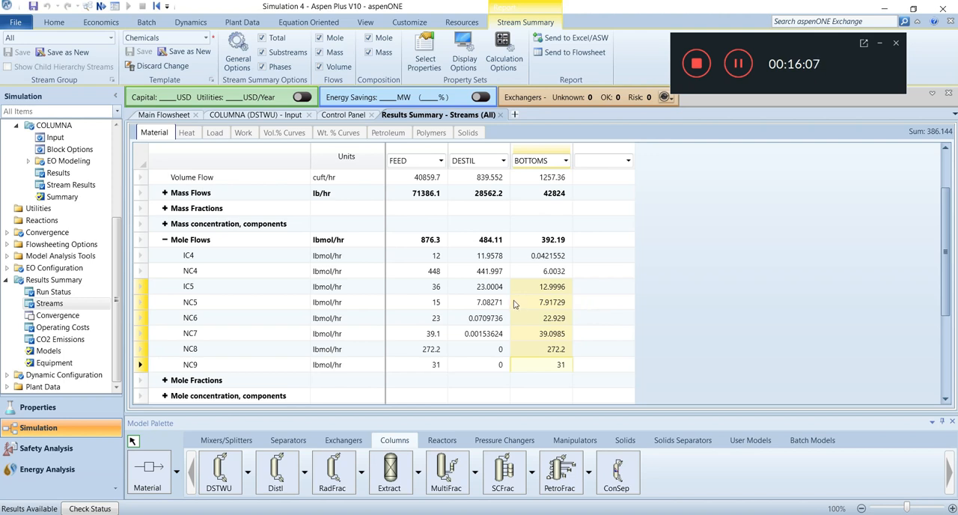
left_click(609, 289)
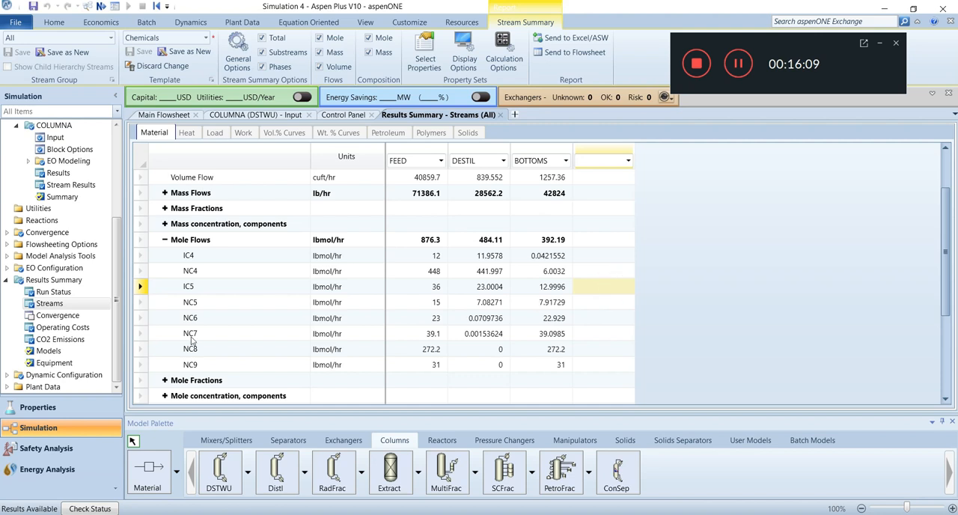
- Expand the component mole fractions and examine the NC4, IC5 and NC8 values in the distillate and bottoms
scroll(192, 341, "down", 1)
left_click(165, 364)
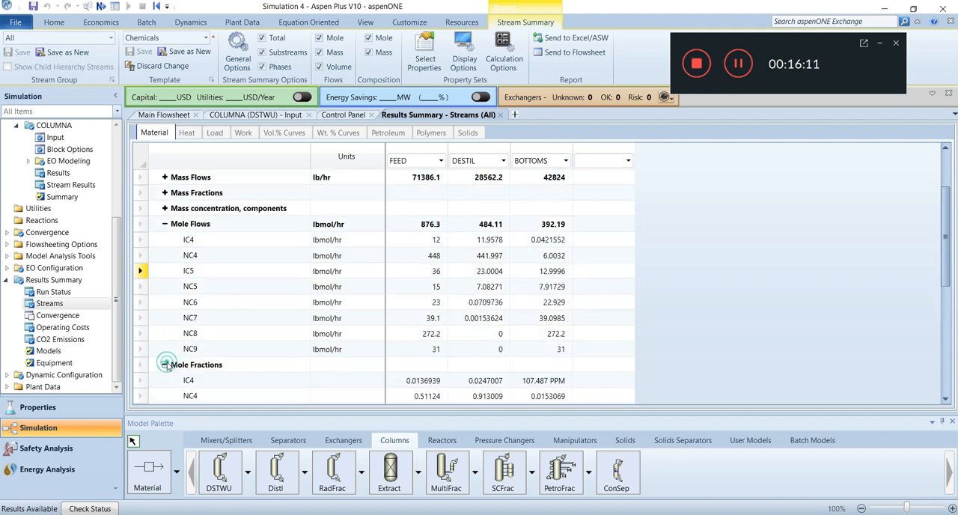
scroll(447, 314, "down", 3)
scroll(448, 315, "down", 3)
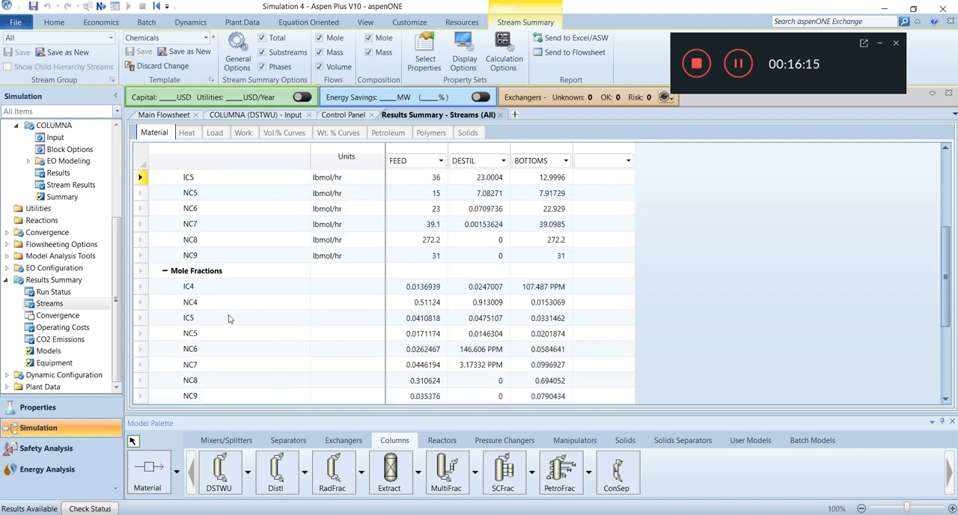
left_click(207, 306)
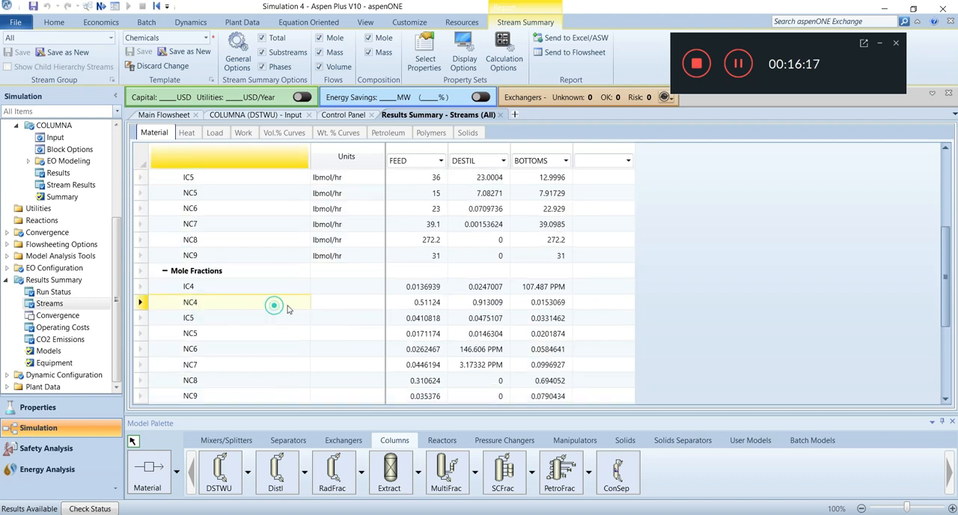
left_click(484, 305)
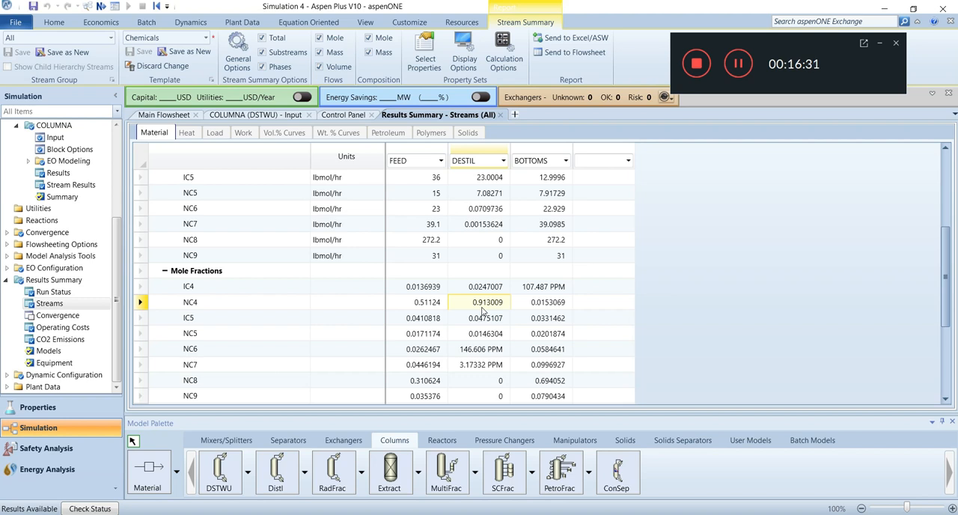
left_click(208, 322)
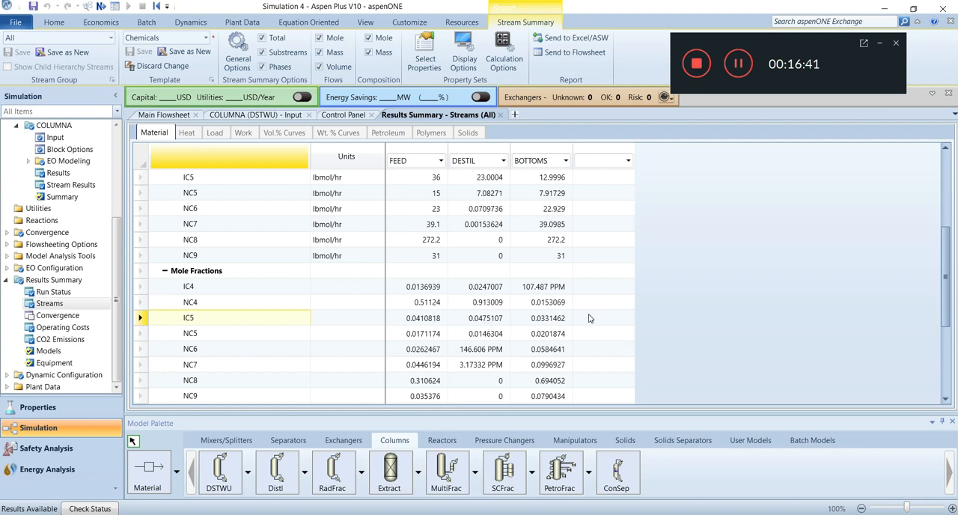
scroll(589, 319, "down", 1)
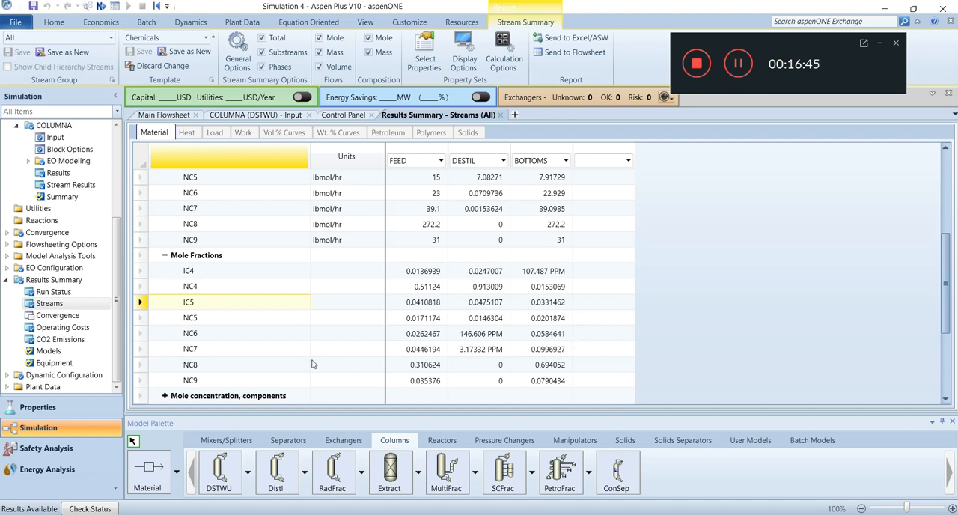
left_click(536, 366)
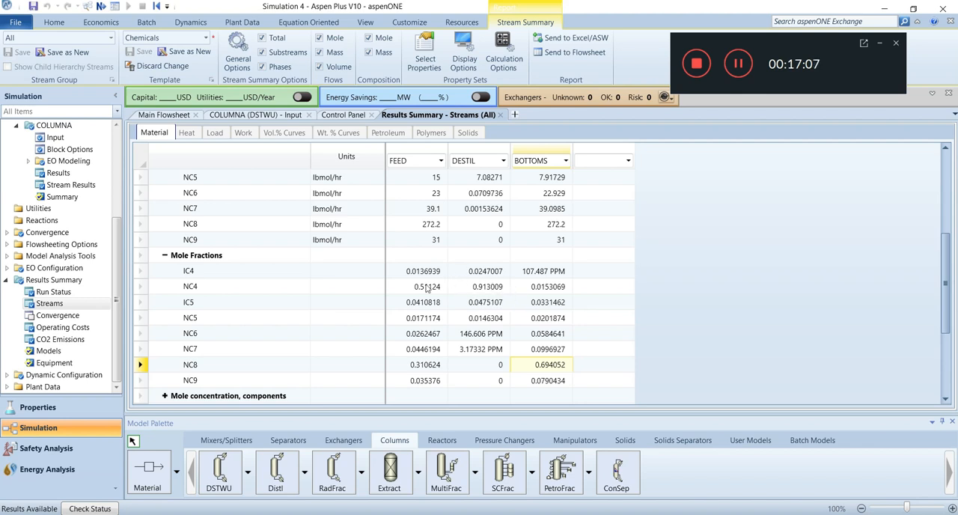
left_click(476, 287)
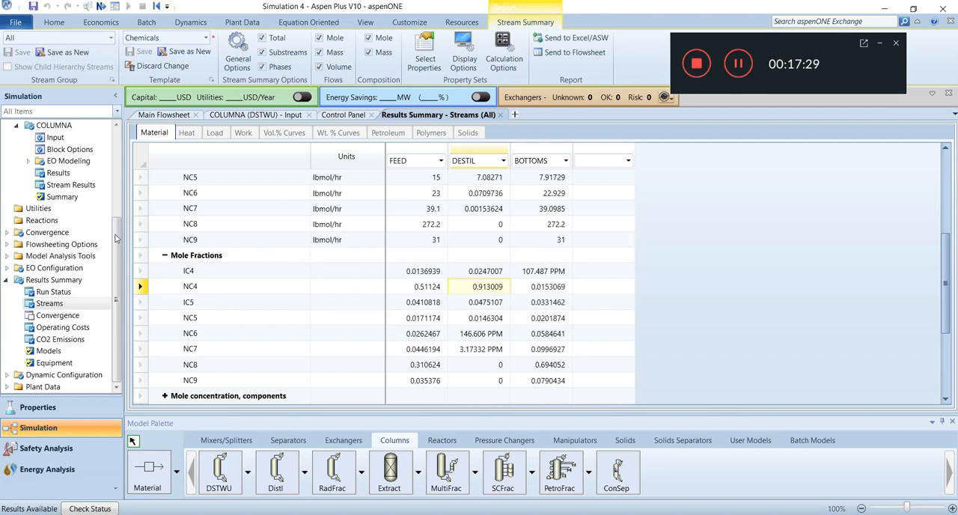
- Open the COLUMNA block's results summary to review reflux ratios, stage numbers and heat duties
left_click_drag(115, 235, 114, 186)
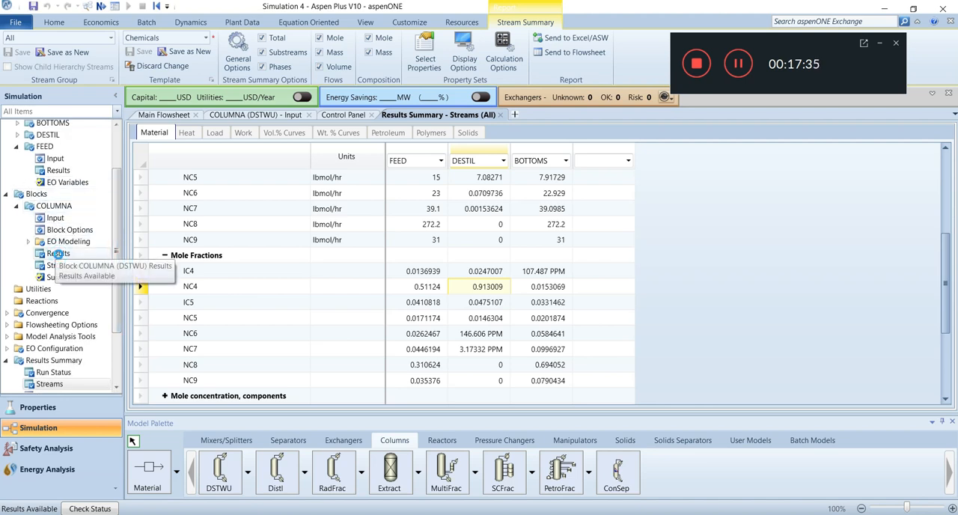
double_click(58, 255)
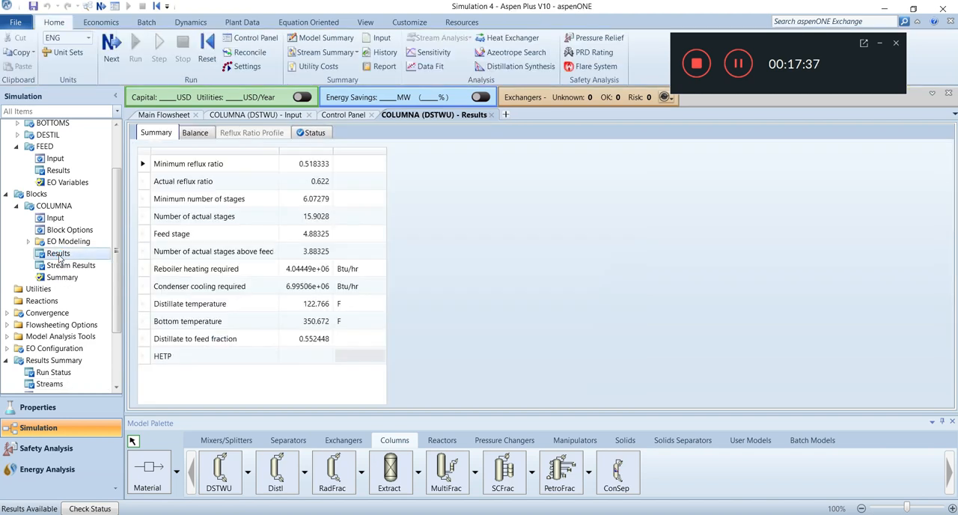